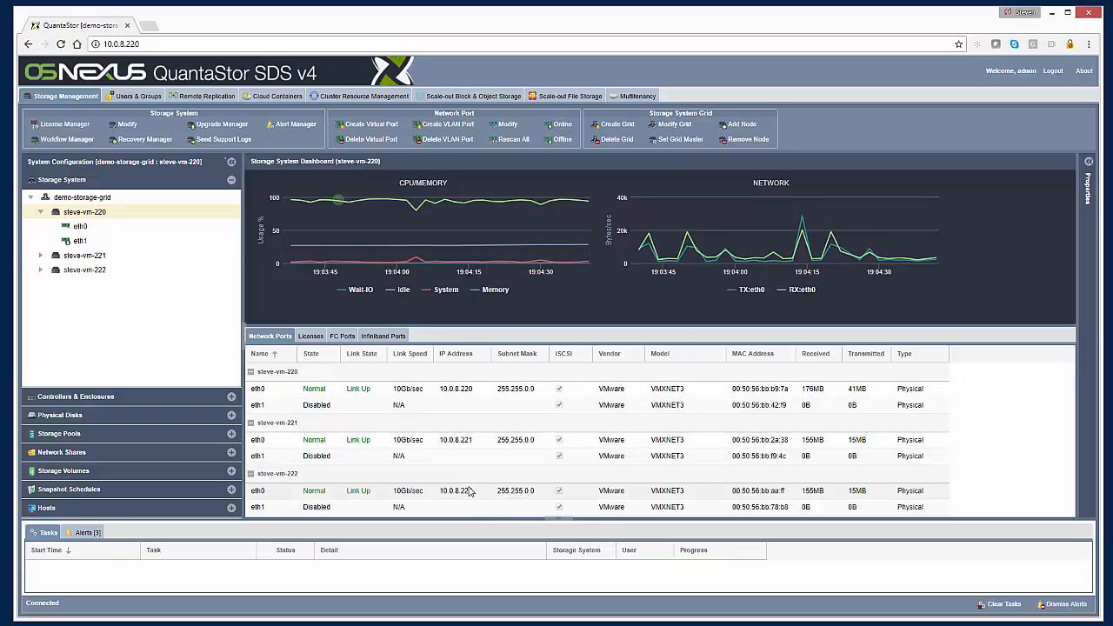
# Review the licenses of the grid's storage systems, and return to the list of network ports.
pyautogui.click(321, 338)
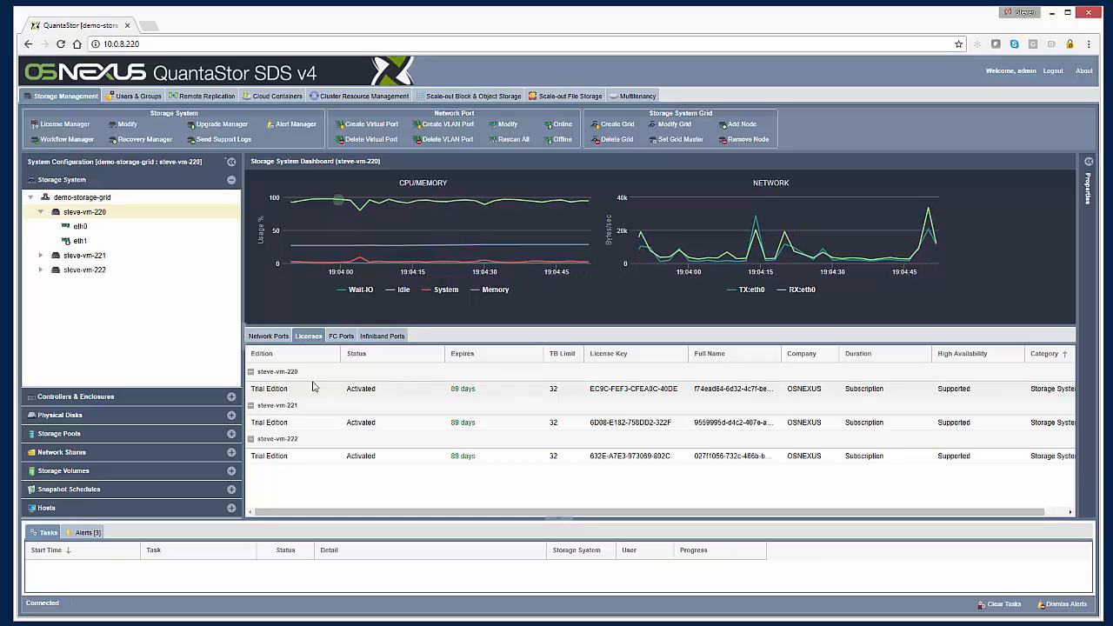
pyautogui.click(280, 337)
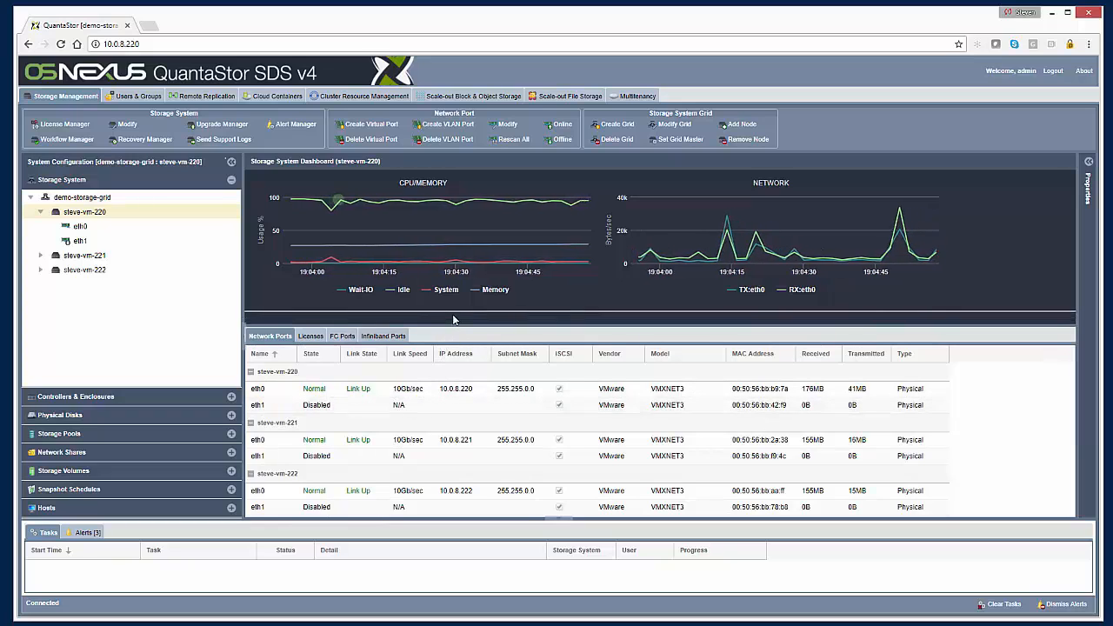
pyautogui.scroll(-1, 447, 326)
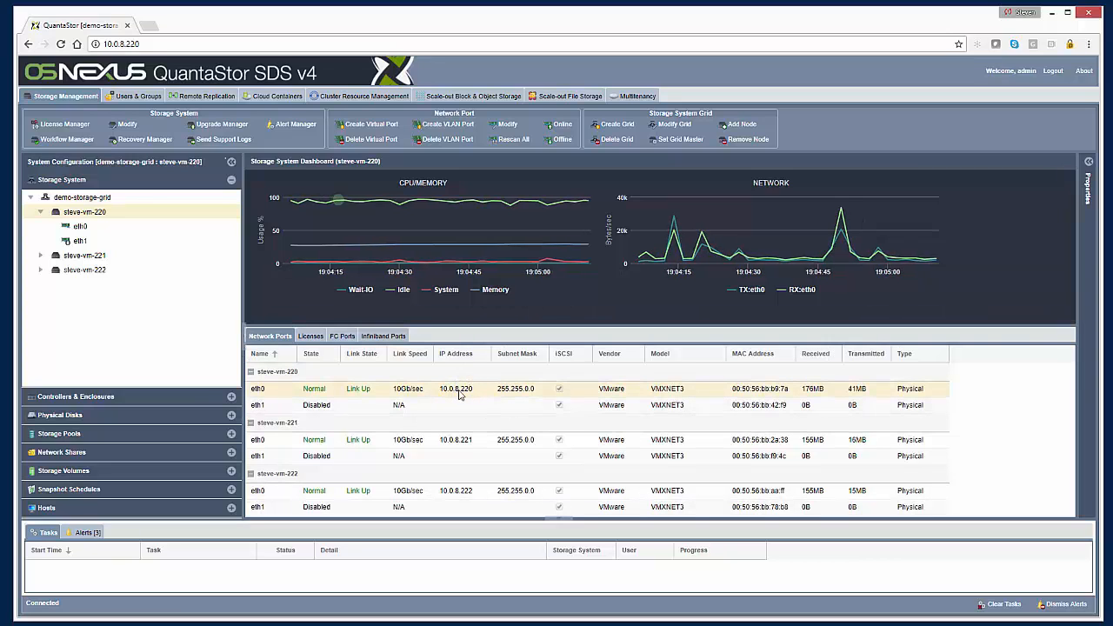
# Configure port eth1 of steve-vm-220 with the static IP address 10.1.8.220 and jumbo frames (MTU 9000).
pyautogui.rightClick(322, 409)
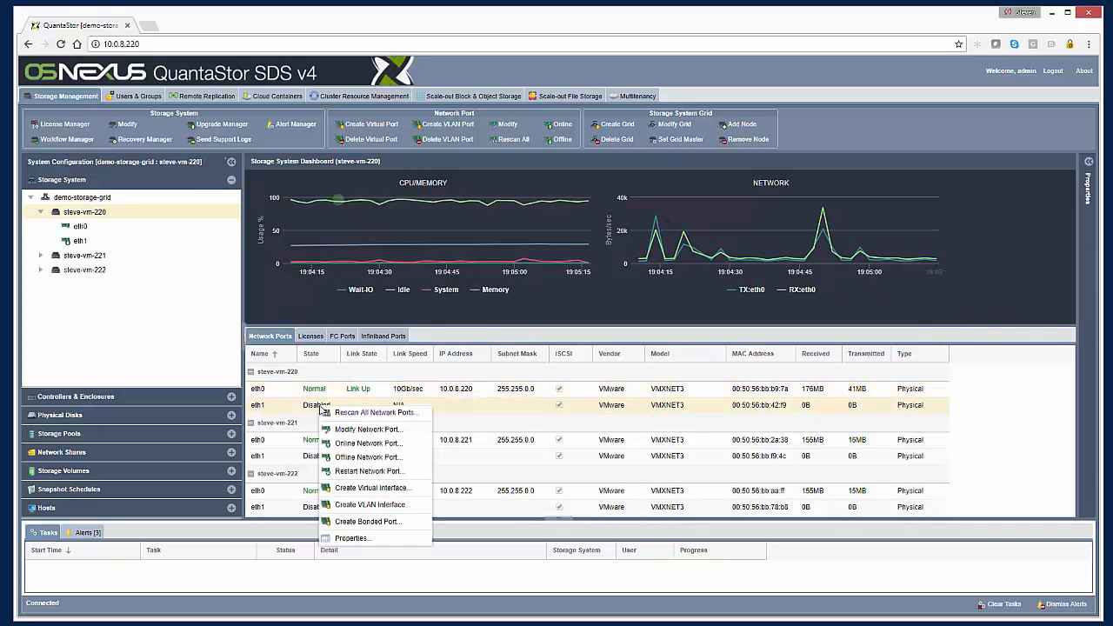
pyautogui.click(367, 428)
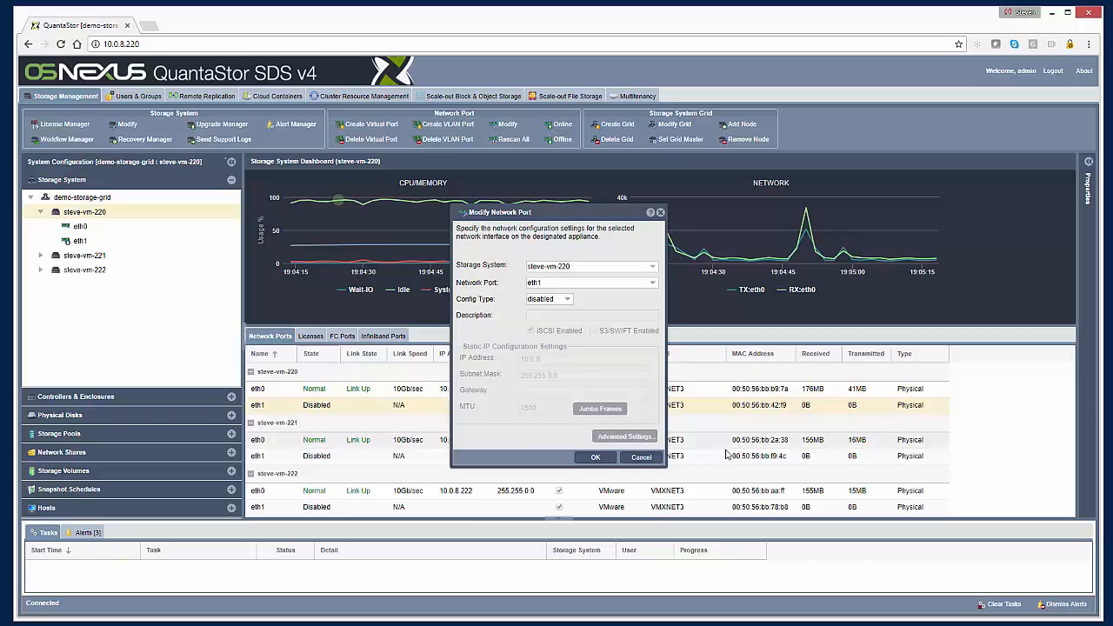
pyautogui.click(556, 298)
pyautogui.click(565, 316)
pyautogui.click(547, 362)
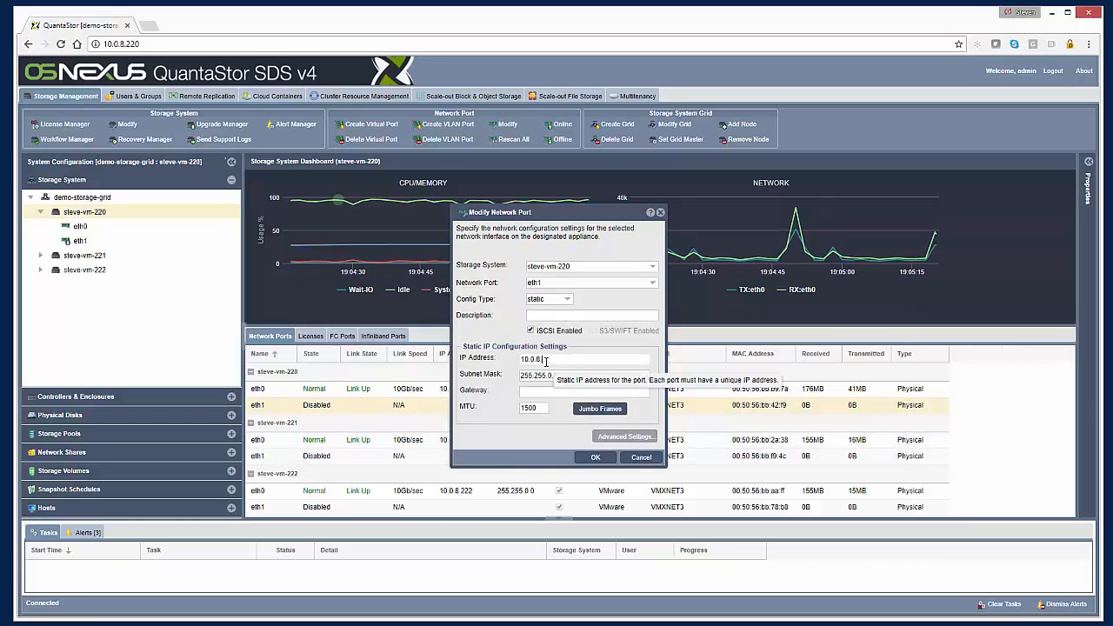
pyautogui.write('1')
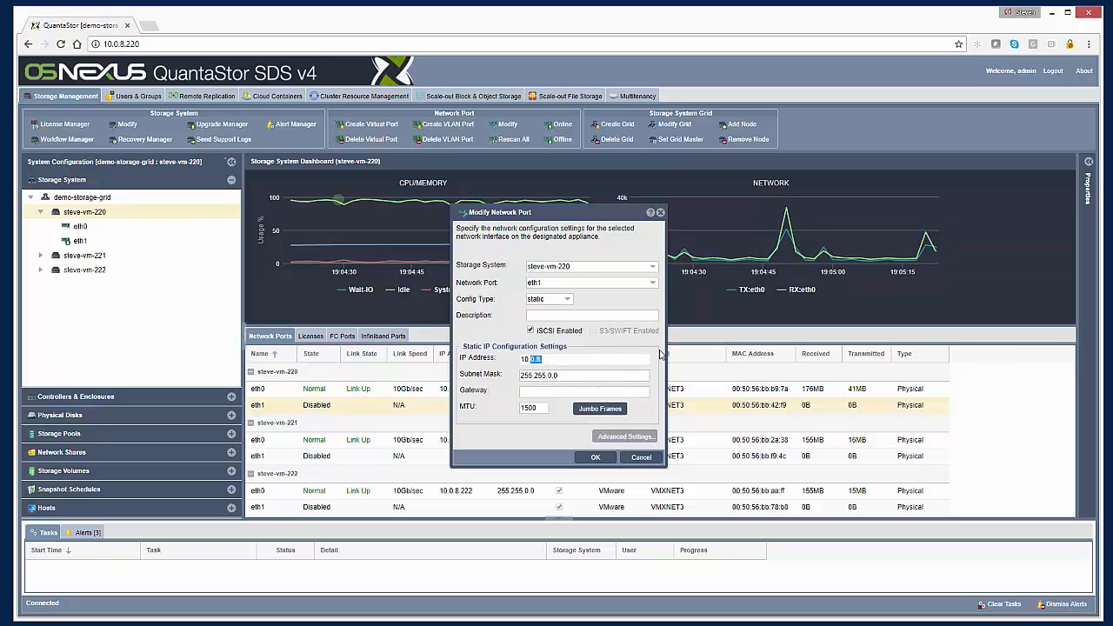
pyautogui.write('.8.')
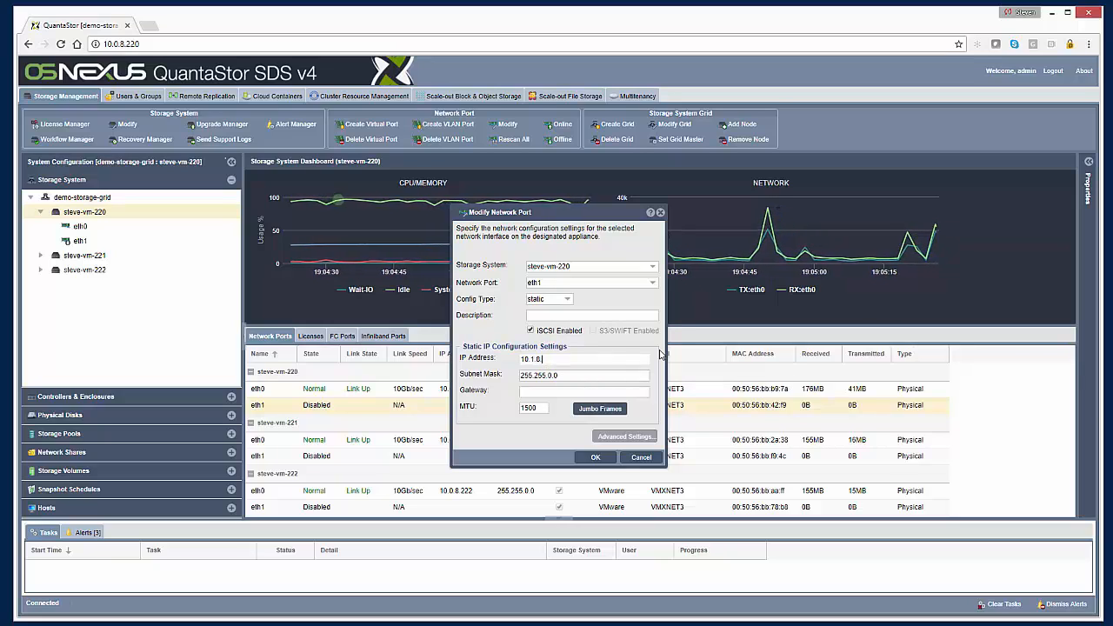
pyautogui.write('200')
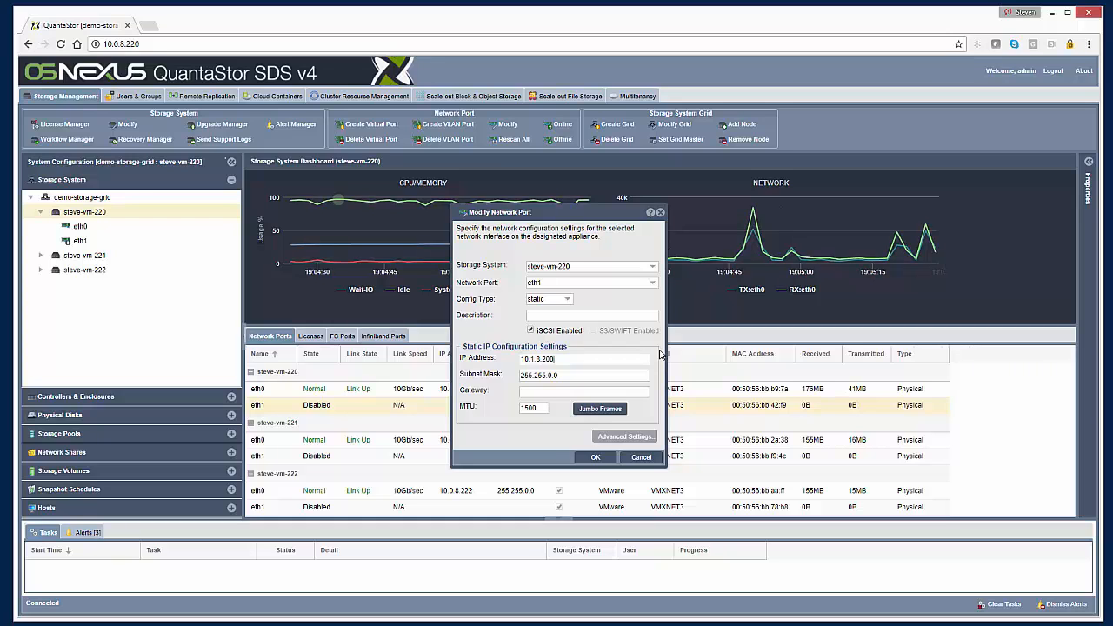
pyautogui.moveTo(558, 213); pyautogui.dragTo(801, 233)
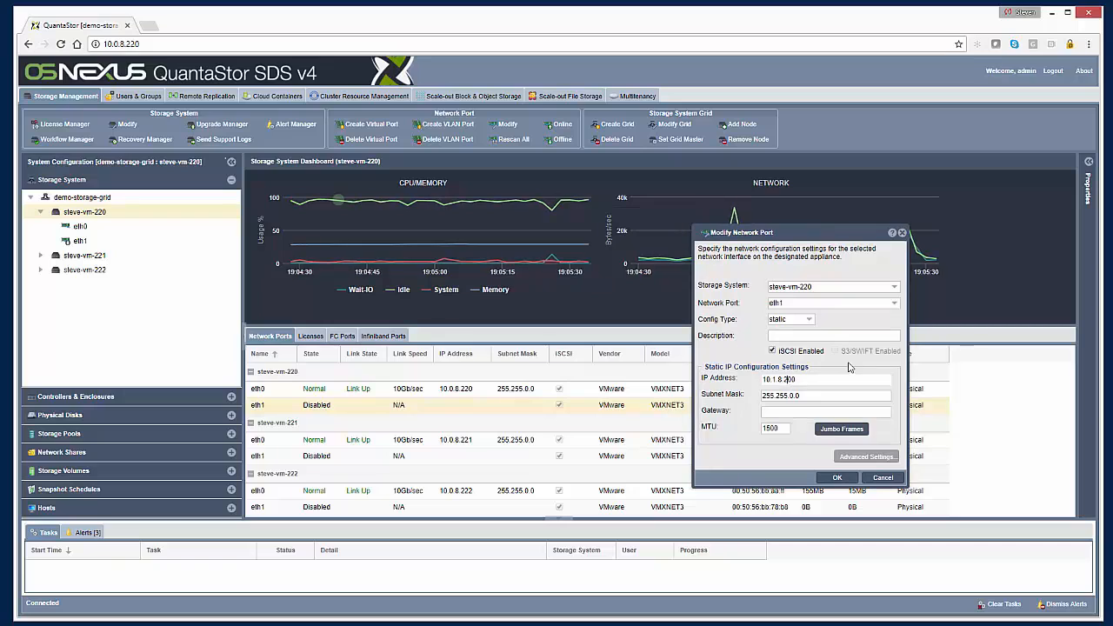
pyautogui.hotkey('ctrl', 'a')
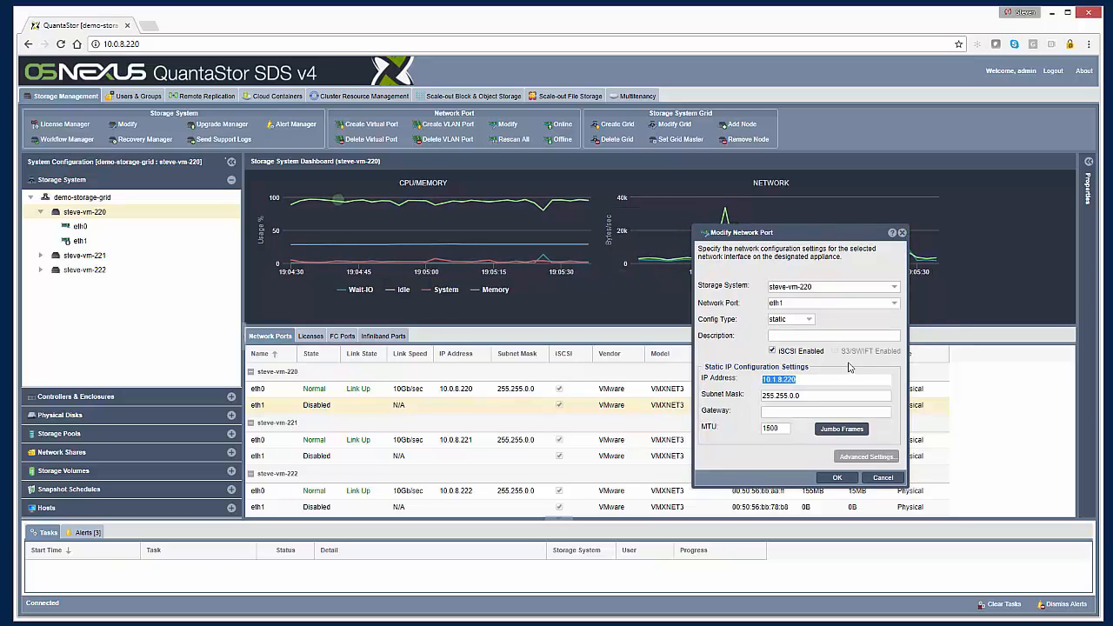
pyautogui.click(841, 429)
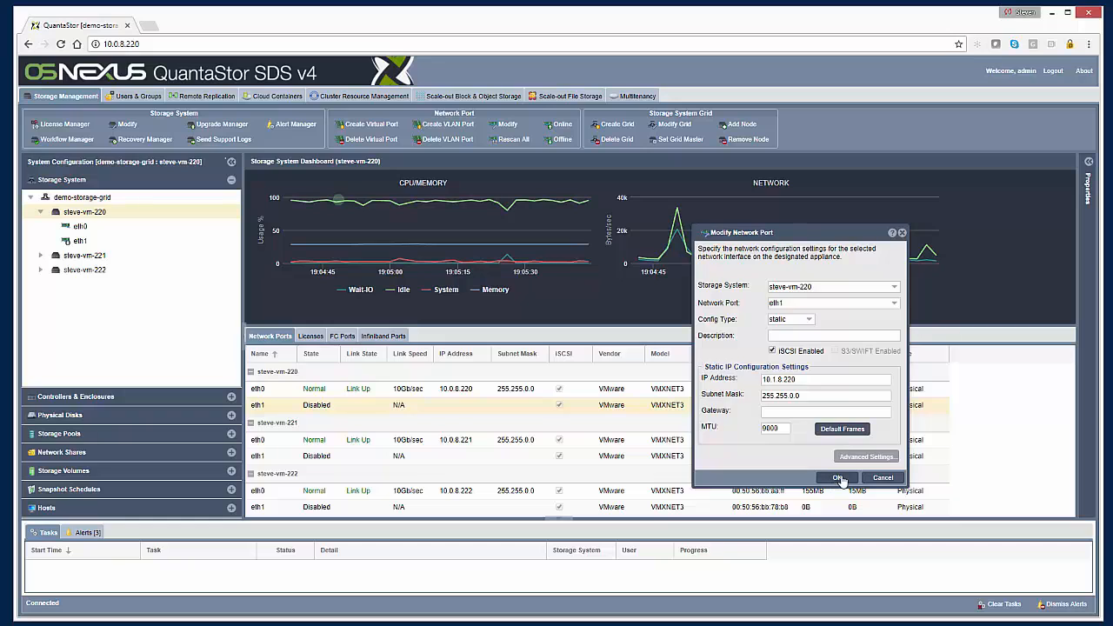
pyautogui.click(837, 479)
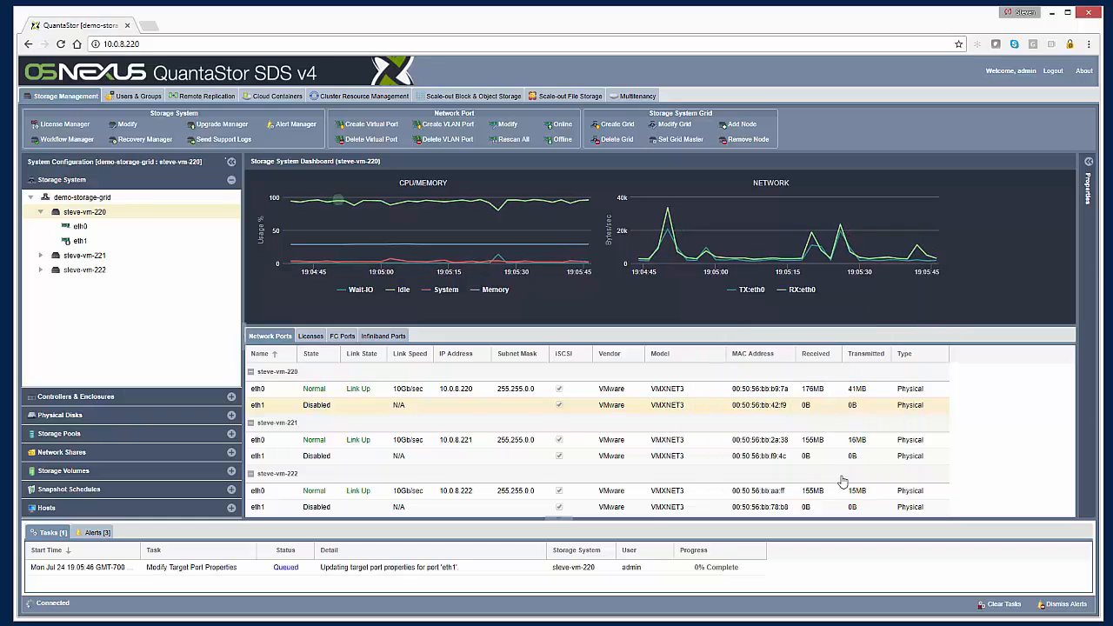
# Configure port eth1 of steve-vm-221 as static with the IP address 10.1.8.221.
pyautogui.rightClick(320, 457)
pyautogui.click(384, 482)
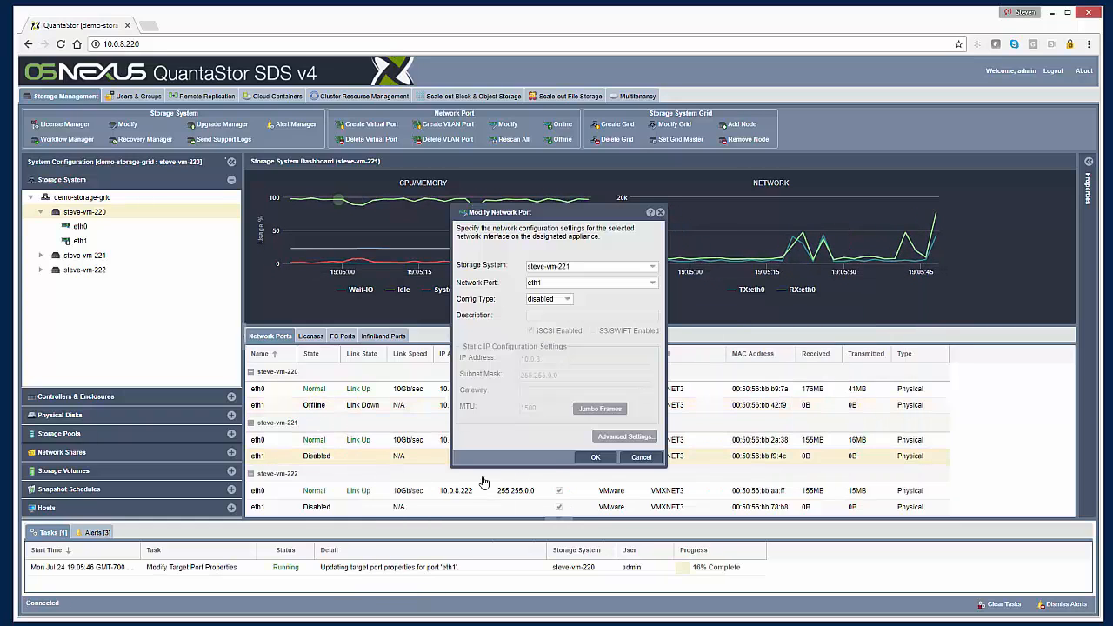
pyautogui.click(570, 303)
pyautogui.click(565, 314)
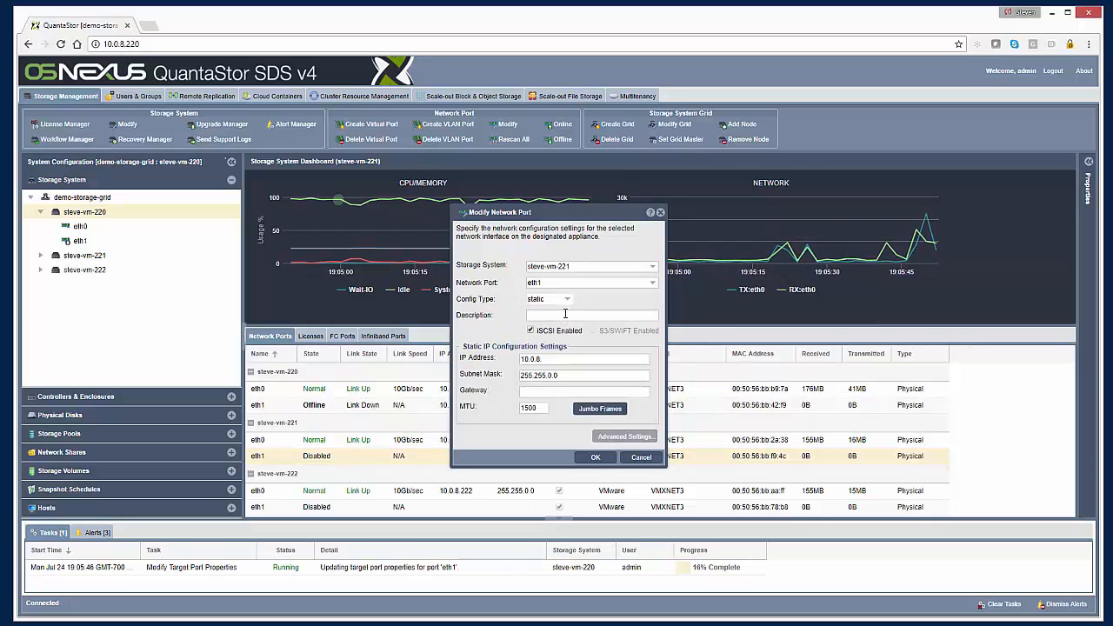
pyautogui.tripleClick(568, 364)
pyautogui.write('10.1.8.220')
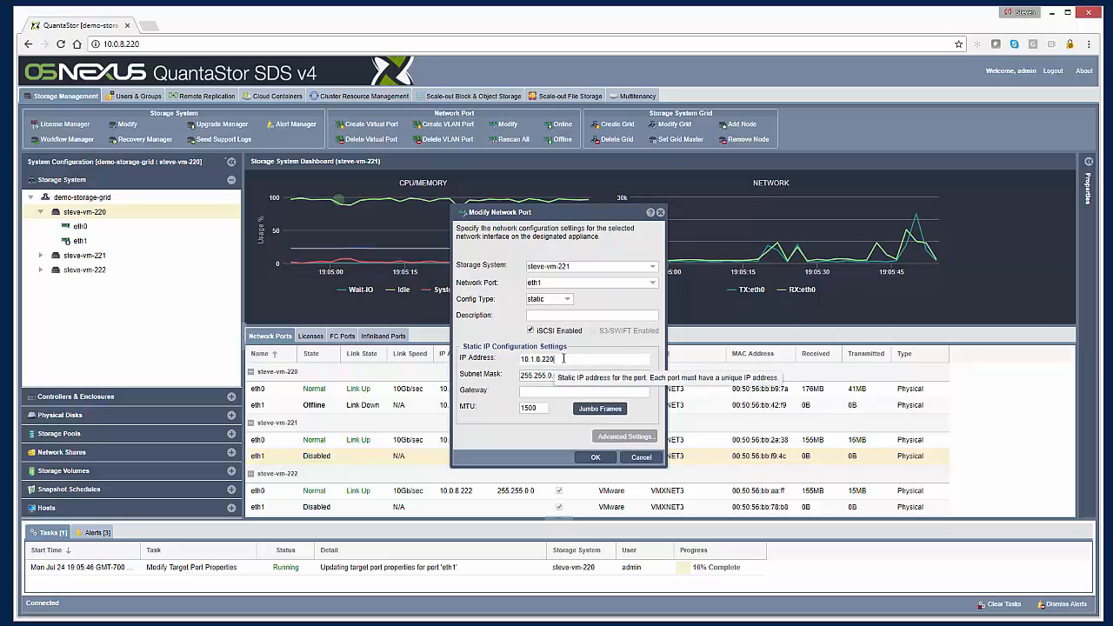
pyautogui.press('BackSpace')
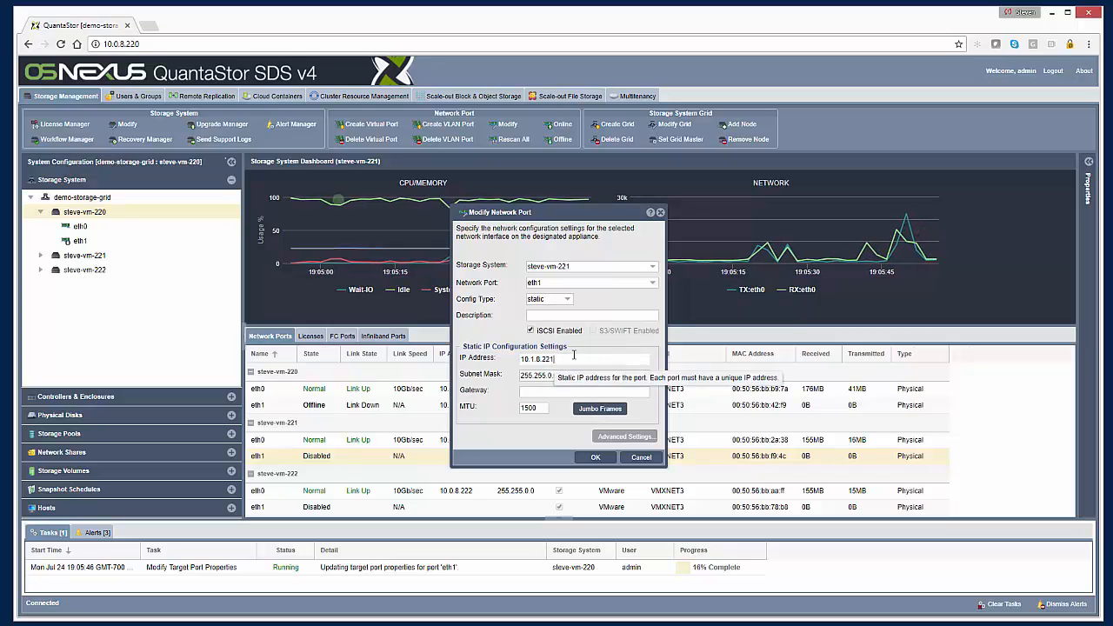
pyautogui.click(596, 457)
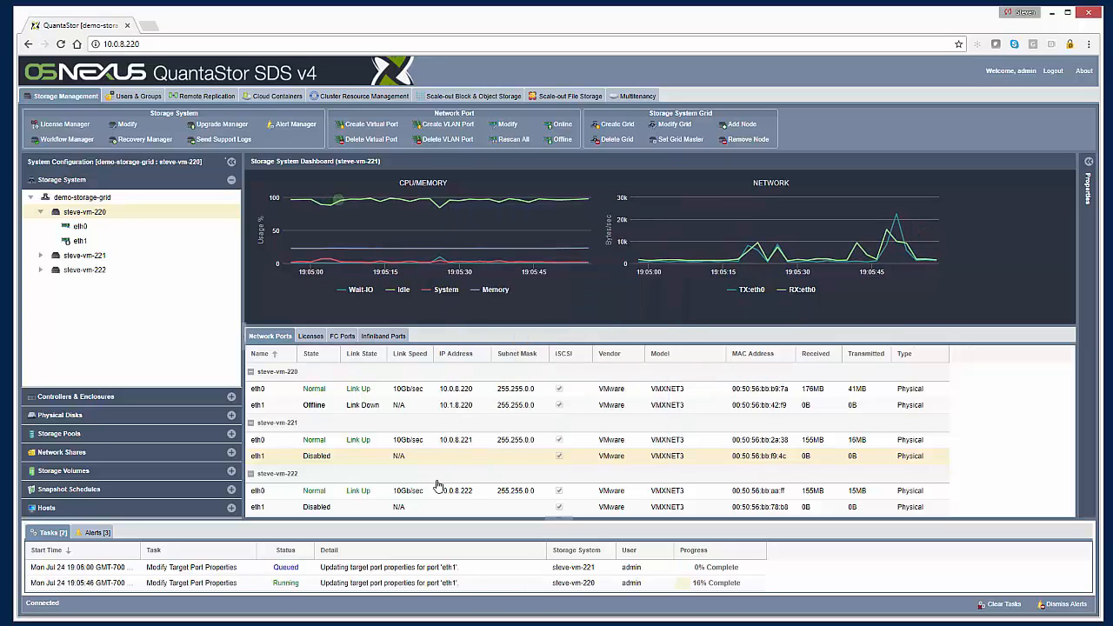
# Configure port eth1 of steve-vm-222 with the static IP address 10.1.8.222 and jumbo frames.
pyautogui.click(365, 507)
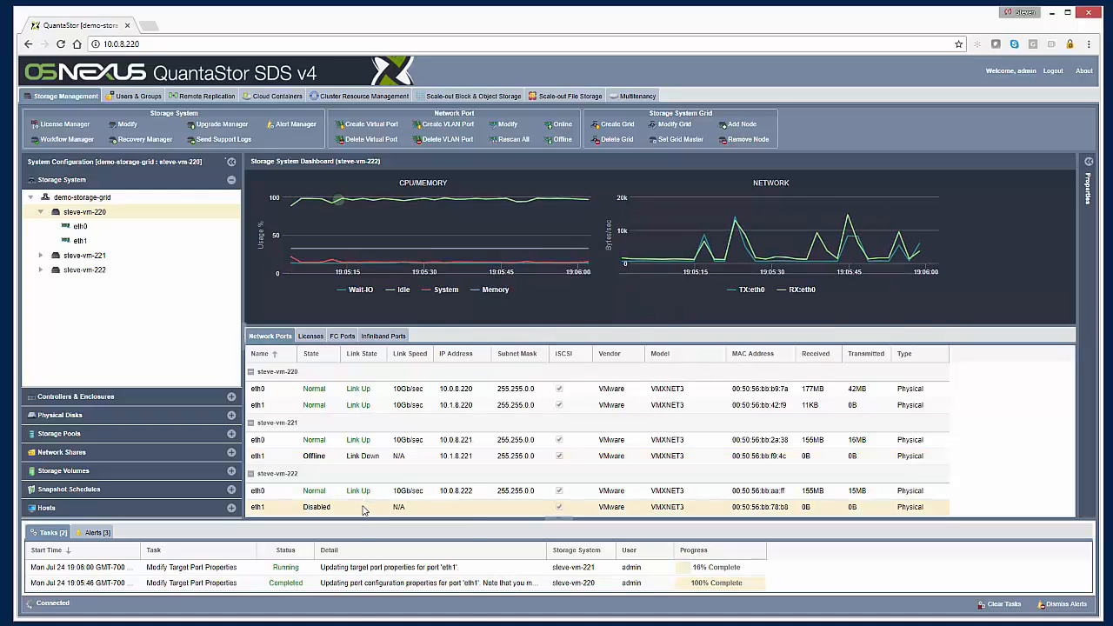
pyautogui.rightClick(363, 510)
pyautogui.click(387, 501)
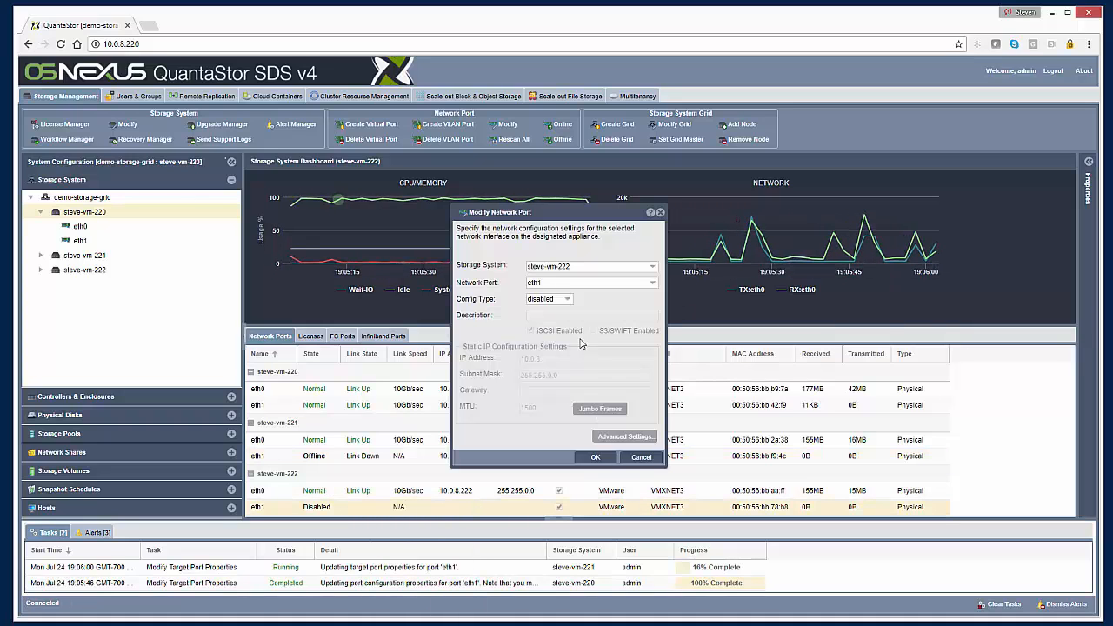
pyautogui.click(565, 298)
pyautogui.click(541, 337)
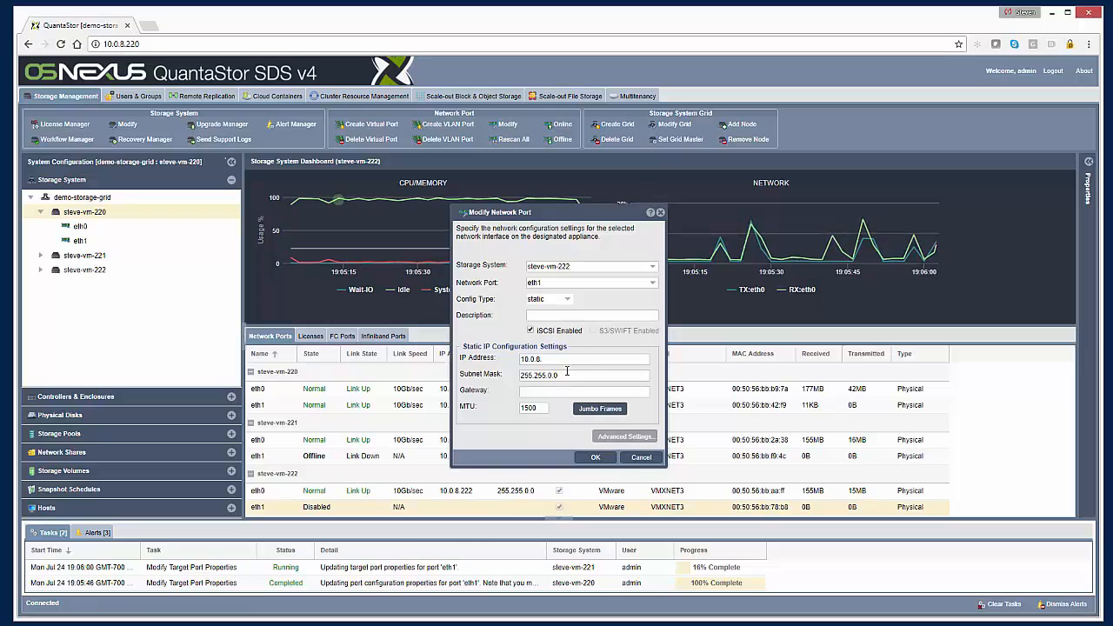
pyautogui.tripleClick(566, 359)
pyautogui.write('10.1.8.220')
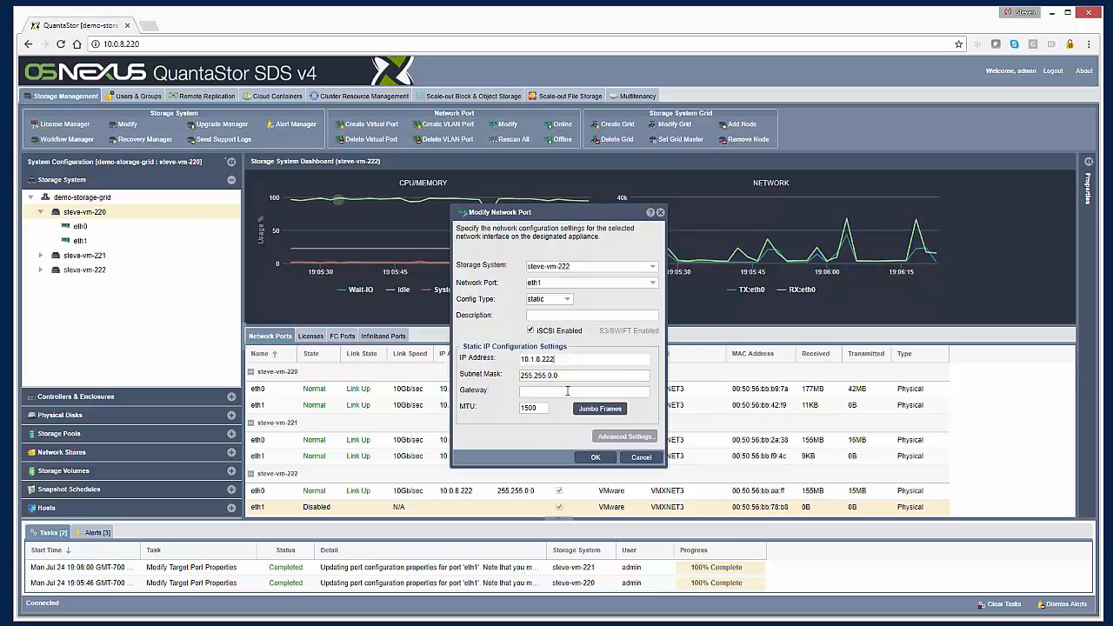
pyautogui.click(598, 410)
pyautogui.click(596, 458)
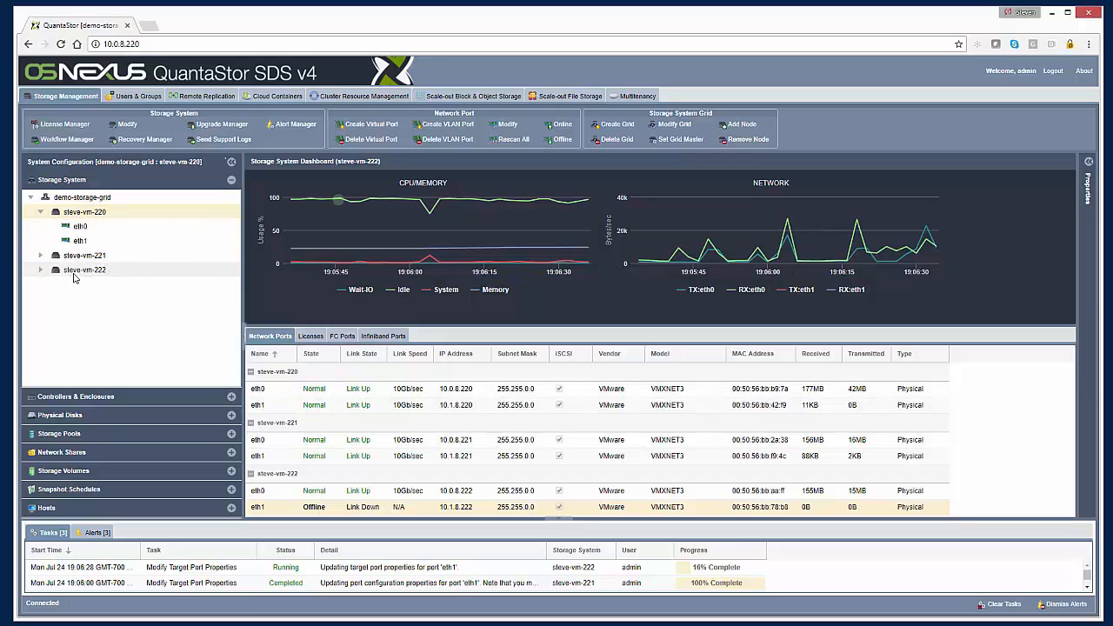
# Show the ports under steve-vm-221 and steve-vm-222, and view the options for adding a grid node without adding one.
pyautogui.click(40, 269)
pyautogui.click(40, 255)
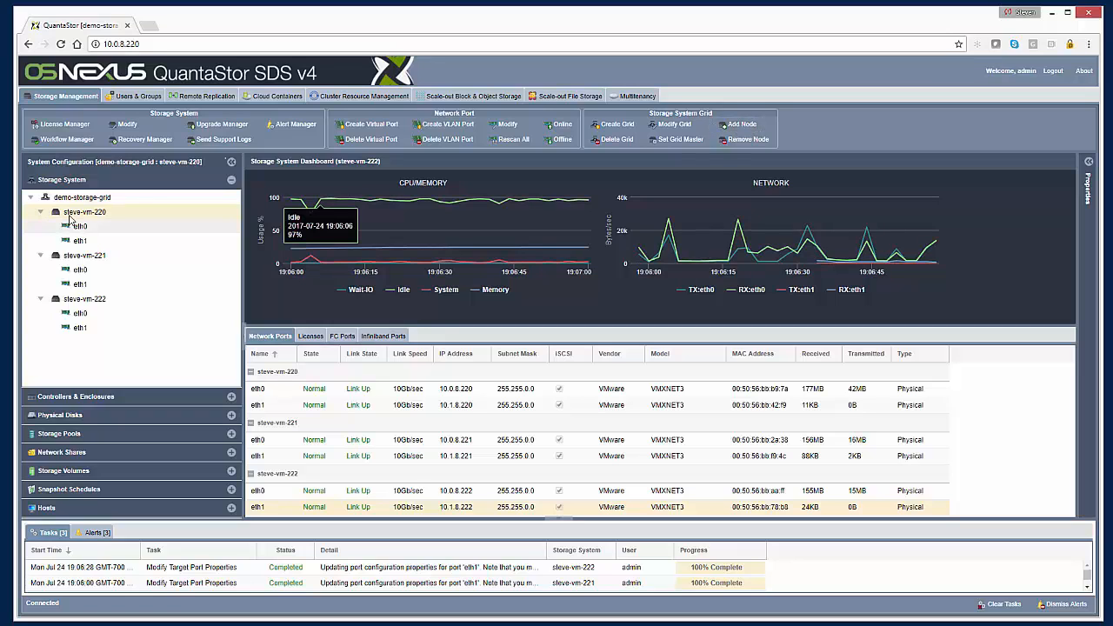
pyautogui.click(751, 130)
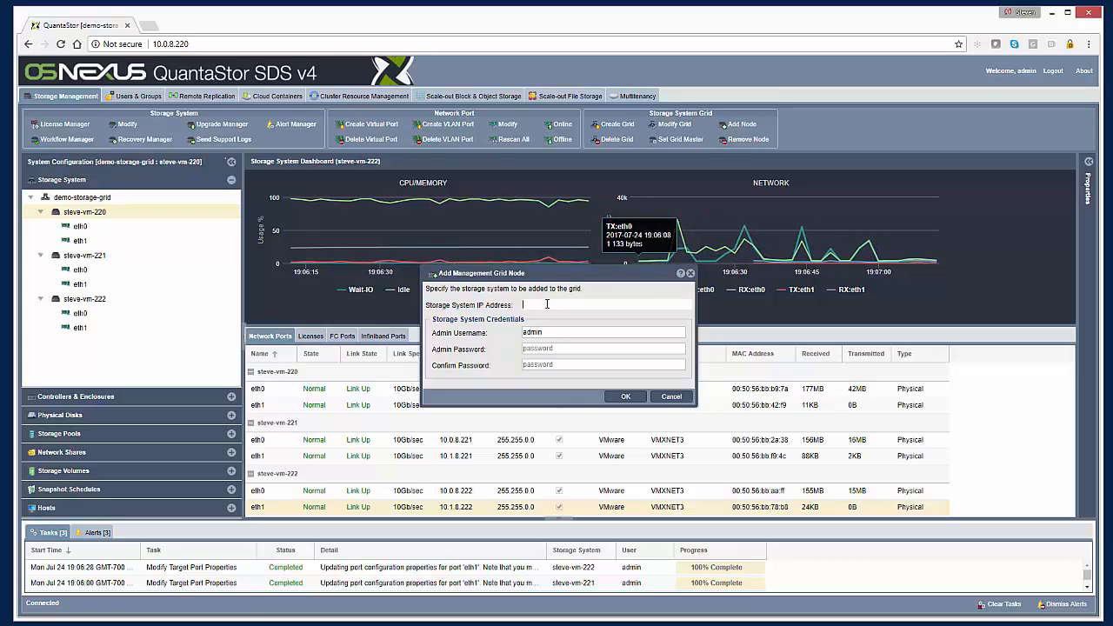
pyautogui.click(671, 397)
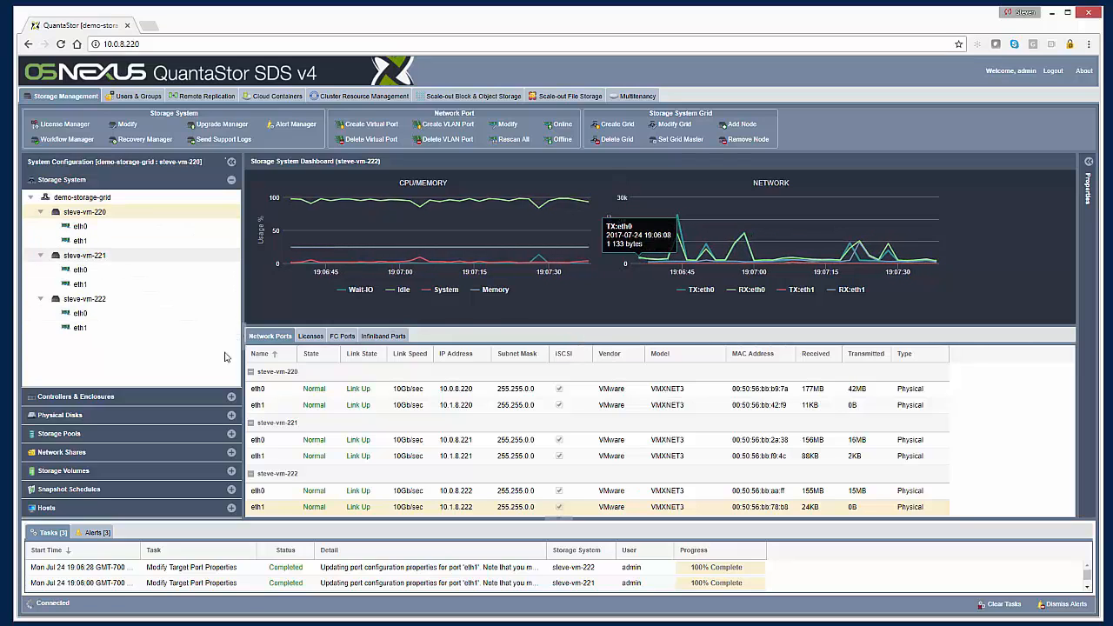
# Examine the modification settings of steve-vm-220, including its DNS and NTP servers, and leave them without saving.
pyautogui.rightClick(70, 216)
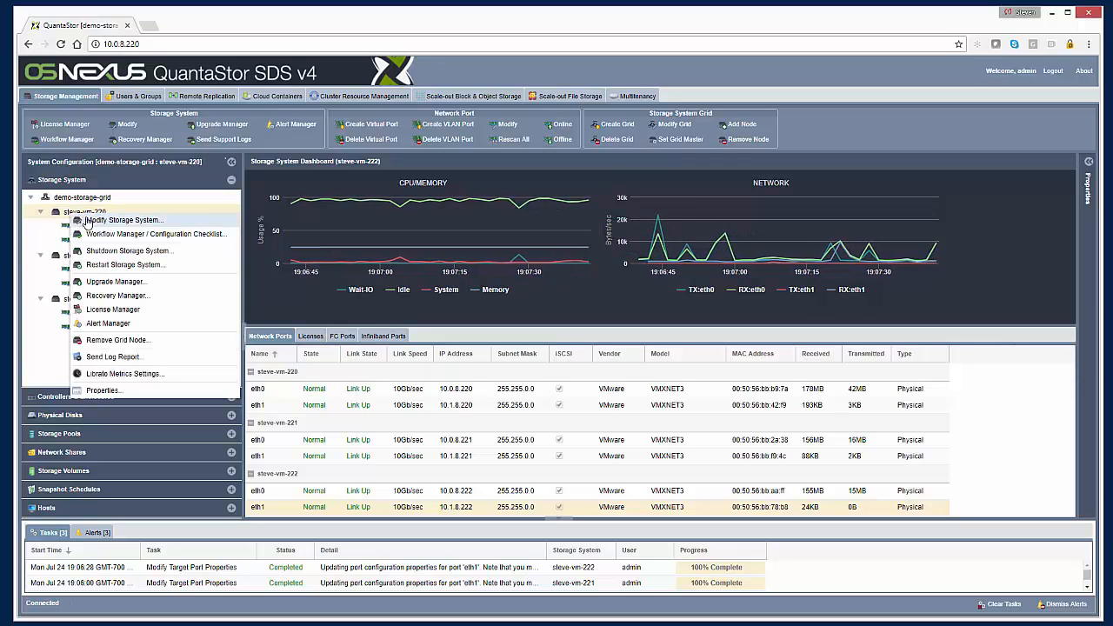
pyautogui.click(103, 223)
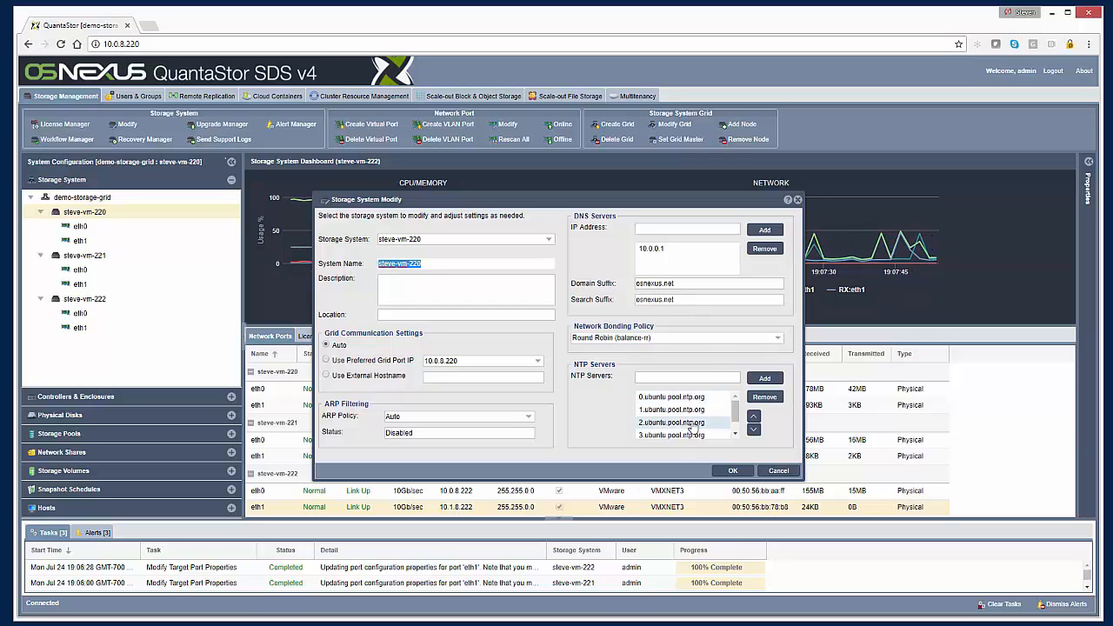
pyautogui.click(785, 473)
pyautogui.rightClick(129, 268)
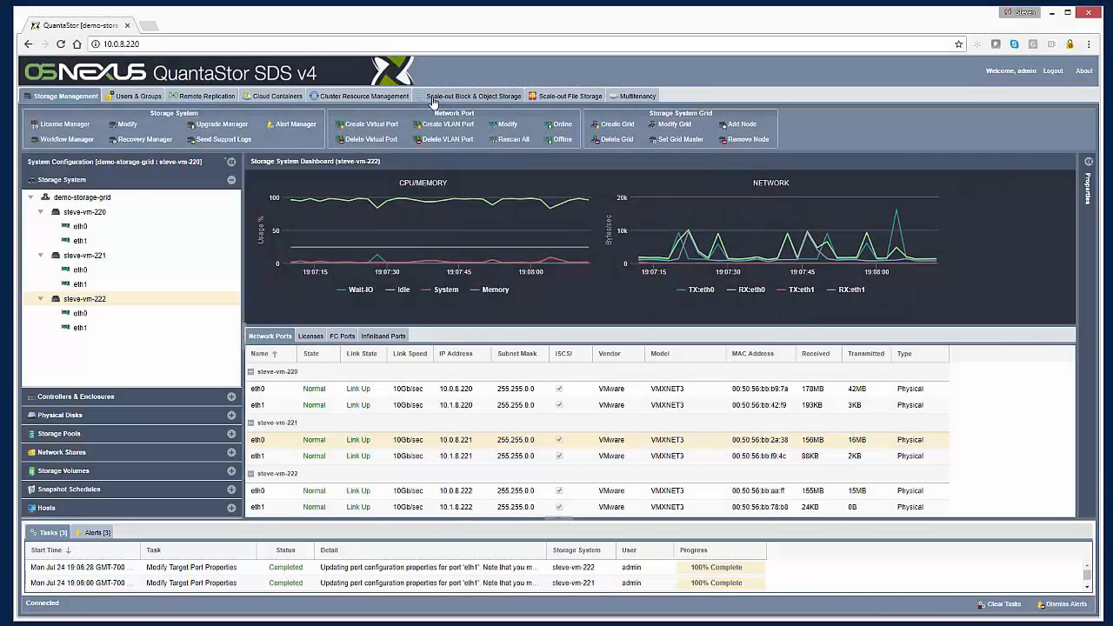
# Create a Ceph cluster named democeph that includes all three storage systems, keeping the offered client and backend interfaces.
pyautogui.click(439, 98)
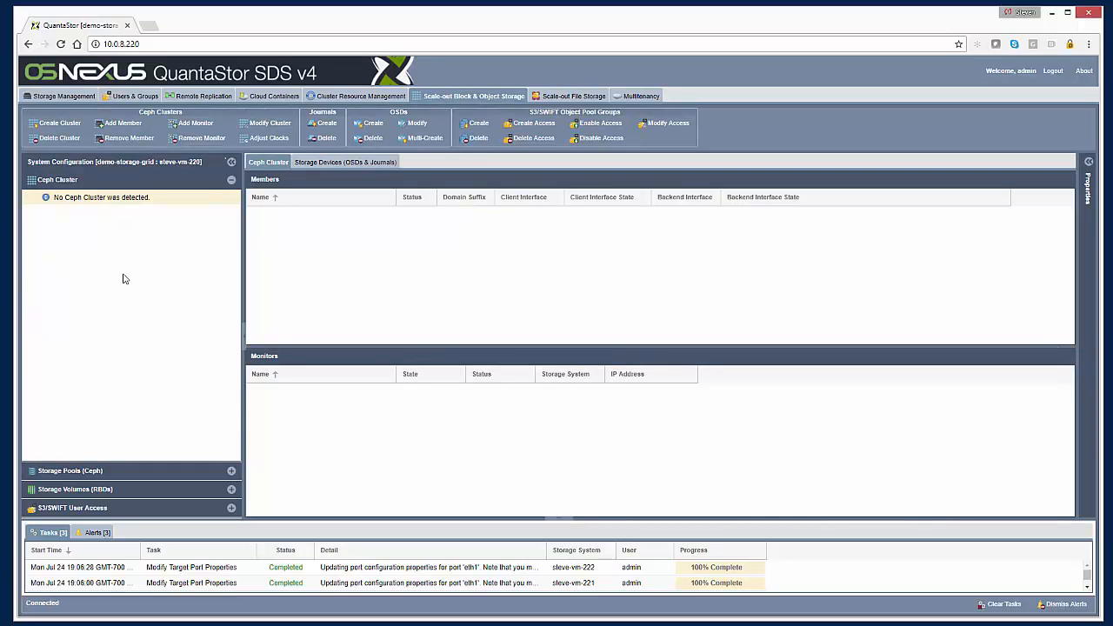
pyautogui.rightClick(77, 223)
pyautogui.click(113, 226)
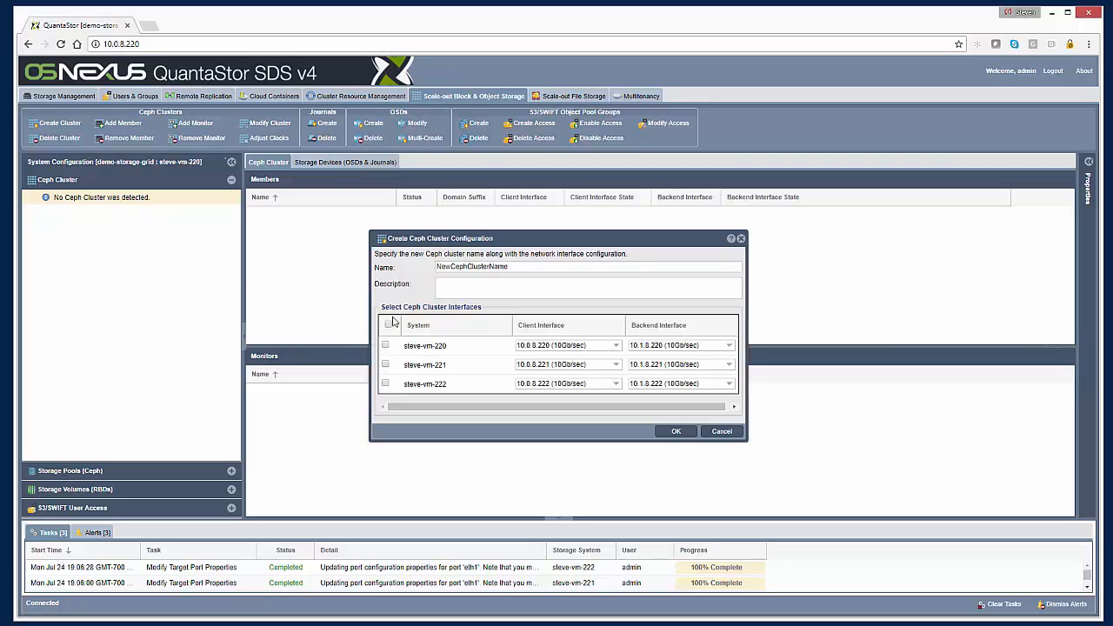
pyautogui.click(389, 324)
pyautogui.doubleClick(471, 266)
pyautogui.write('democeph')
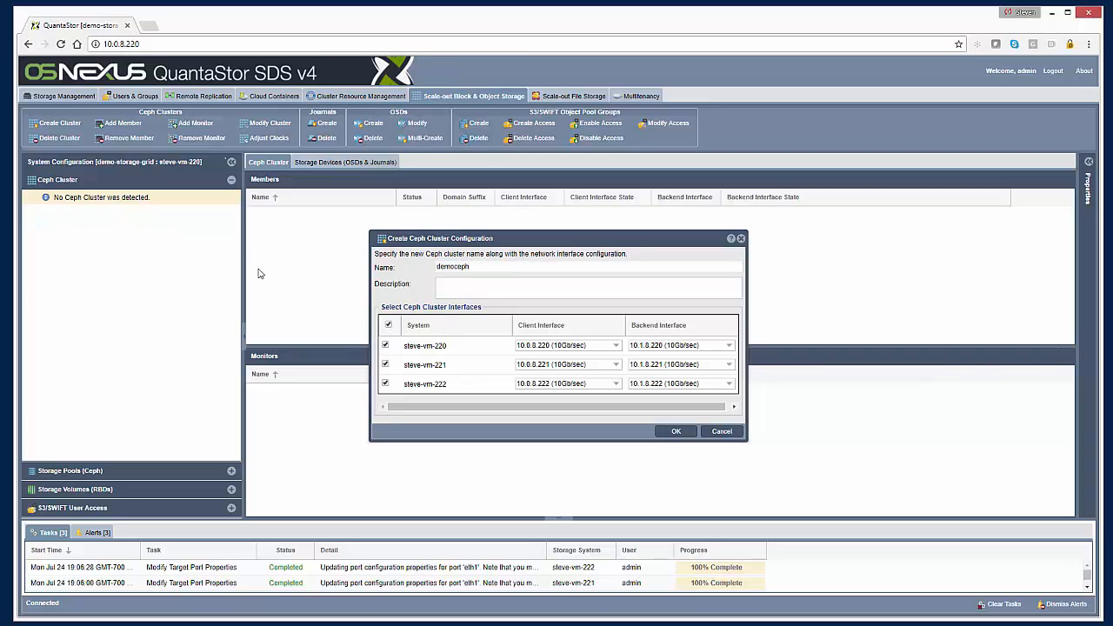
pyautogui.click(676, 432)
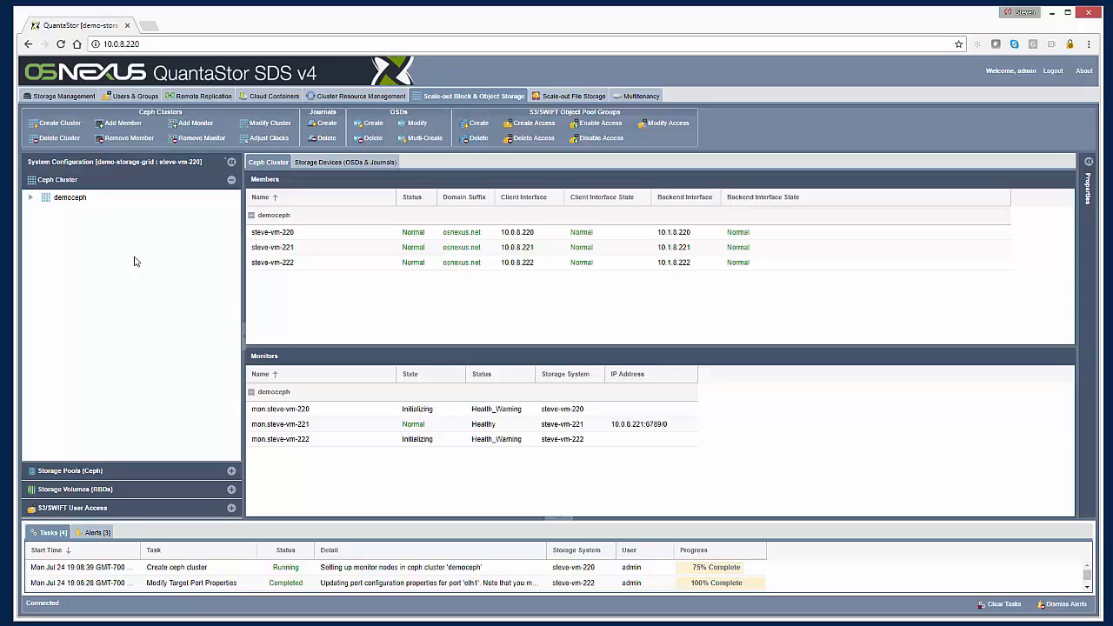
# Expand the democeph cluster and its three member nodes to show the monitor of each.
pyautogui.click(31, 199)
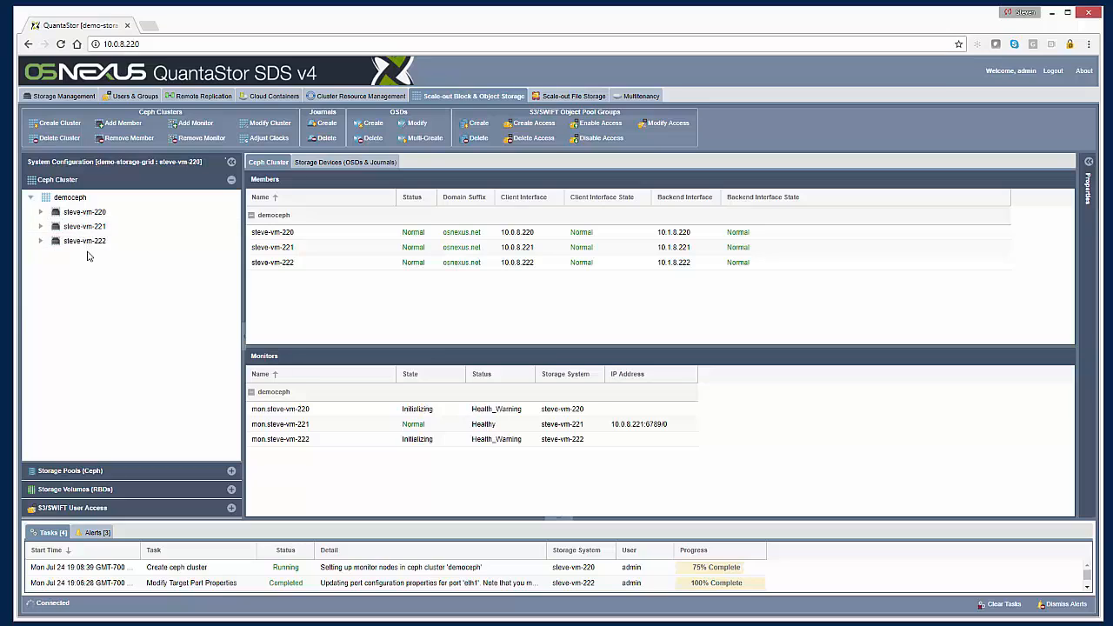
pyautogui.click(40, 241)
pyautogui.click(40, 226)
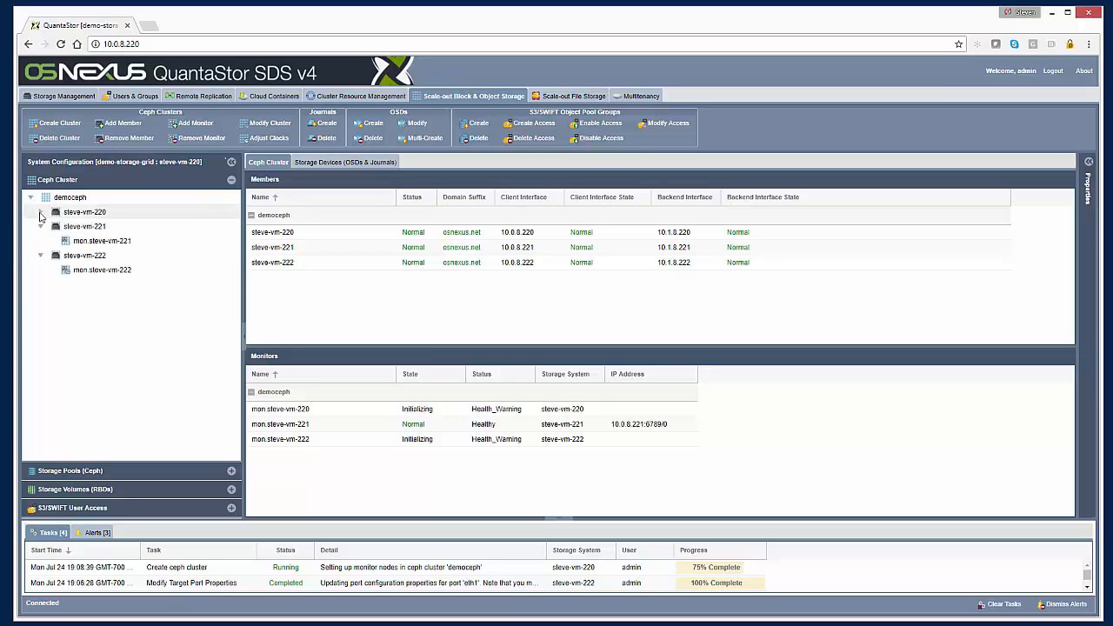
pyautogui.click(40, 211)
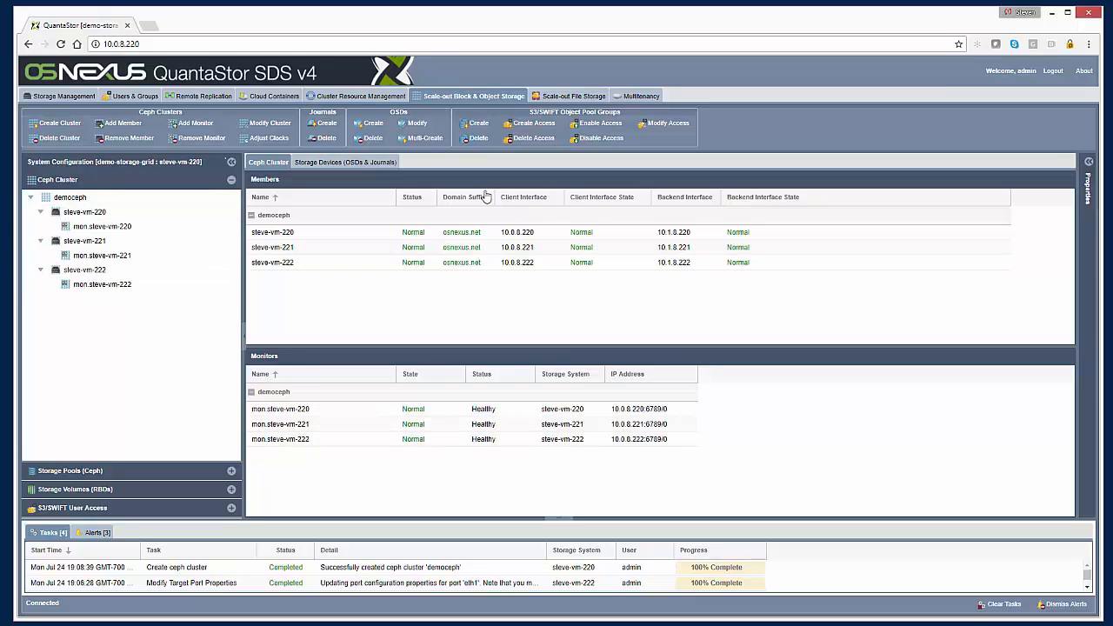
# Begin creating multiple OSDs on democeph, assigning sdd of steve-vm-220 and sdc of steve-vm-221 and steve-vm-222 as journal disks.
pyautogui.click(425, 139)
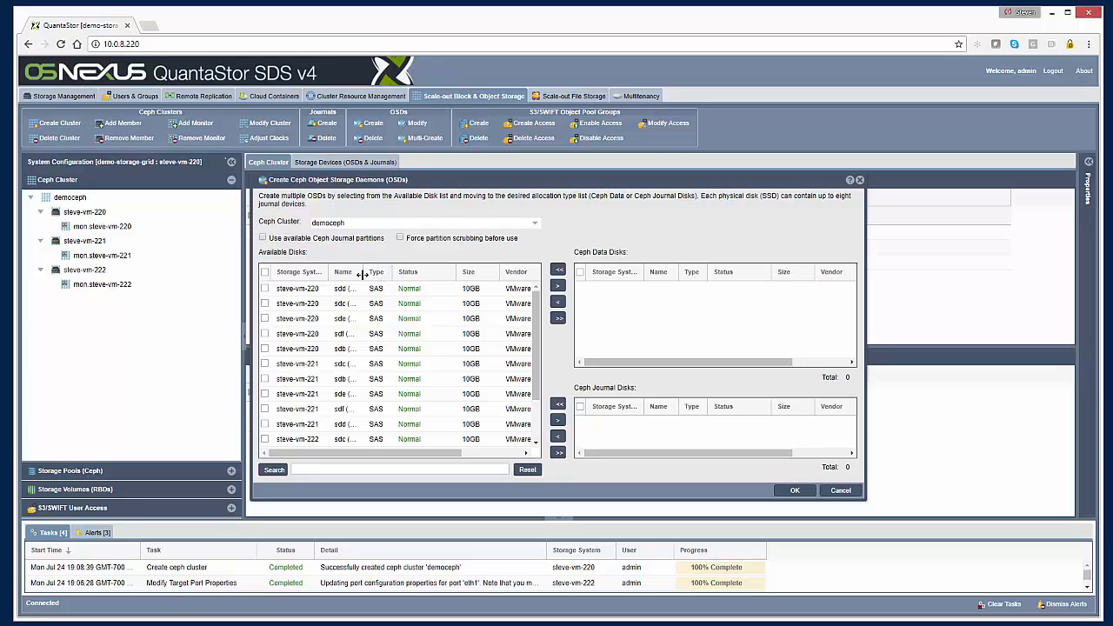
pyautogui.moveTo(362, 272); pyautogui.dragTo(398, 278)
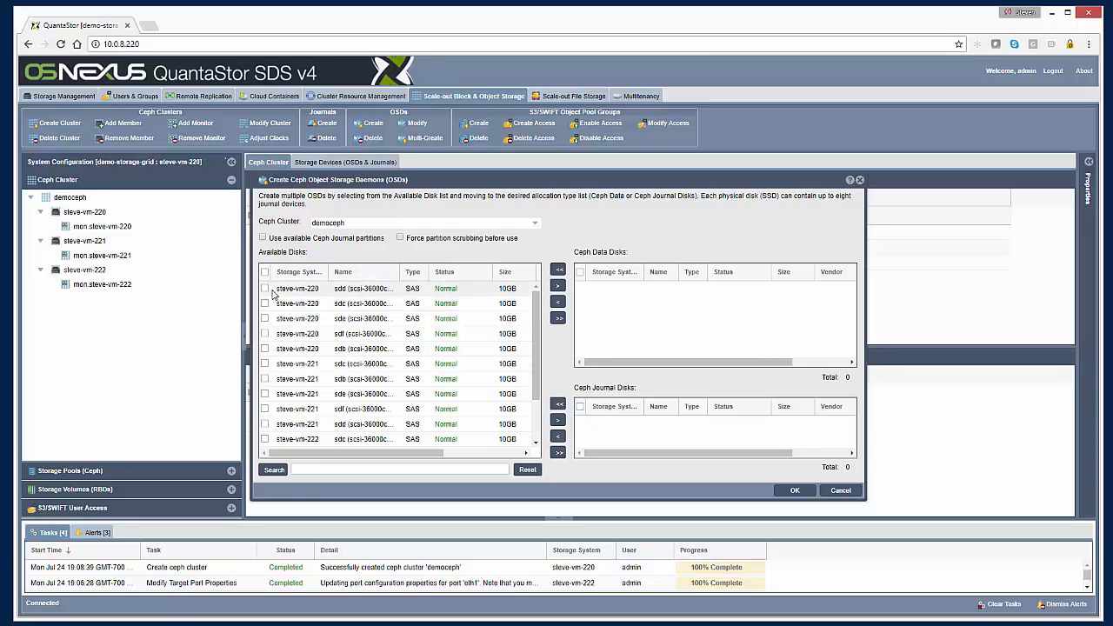
pyautogui.click(265, 290)
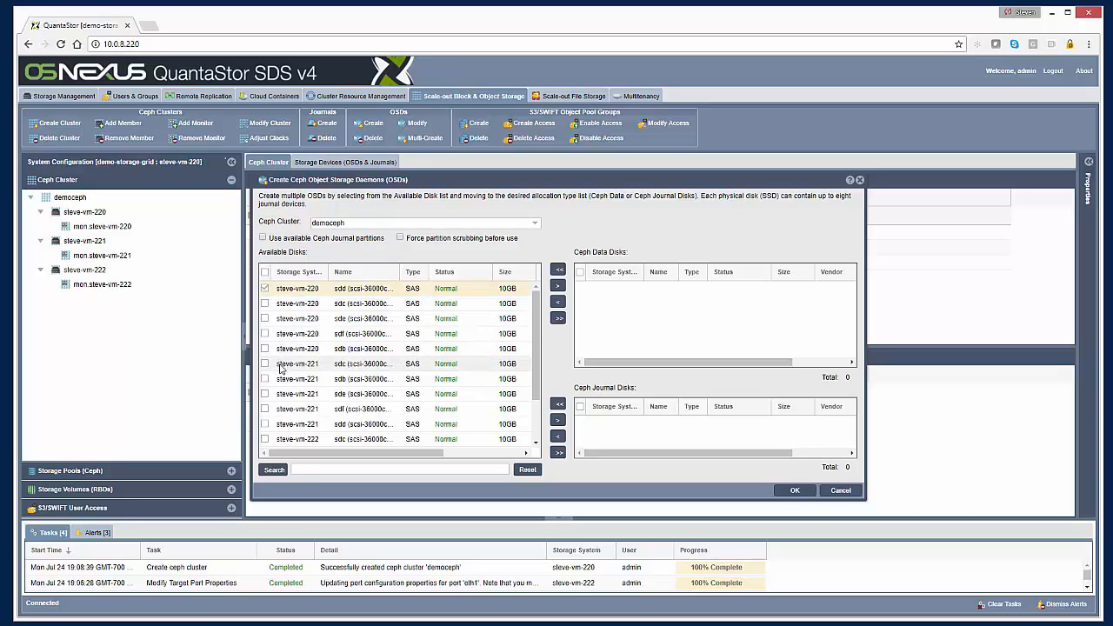
pyautogui.click(265, 364)
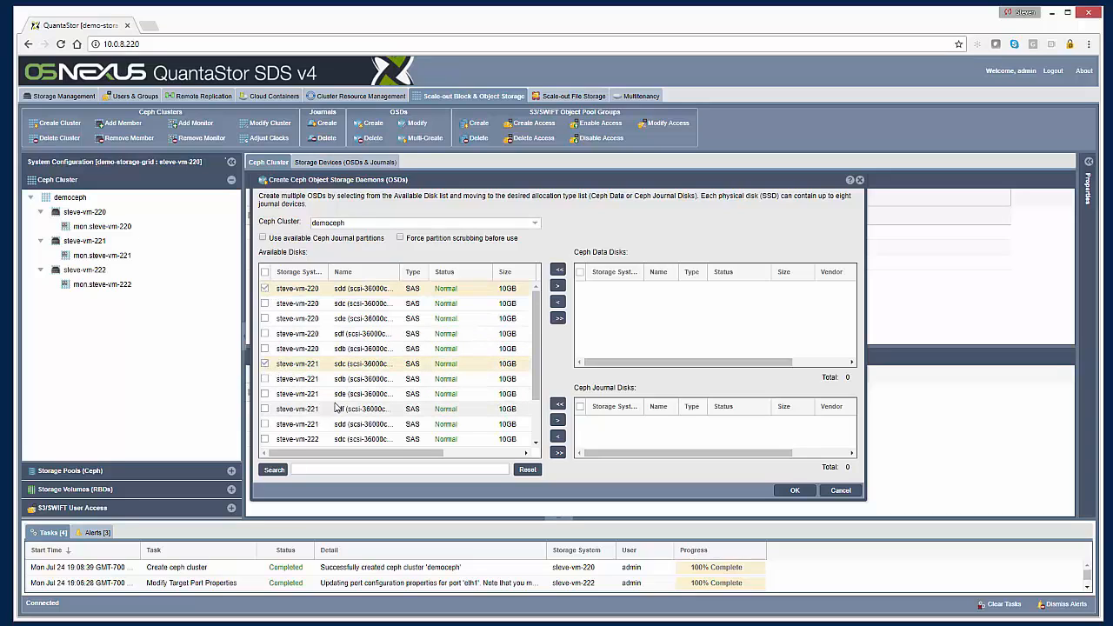
pyautogui.scroll(-1, 335, 409)
pyautogui.click(265, 381)
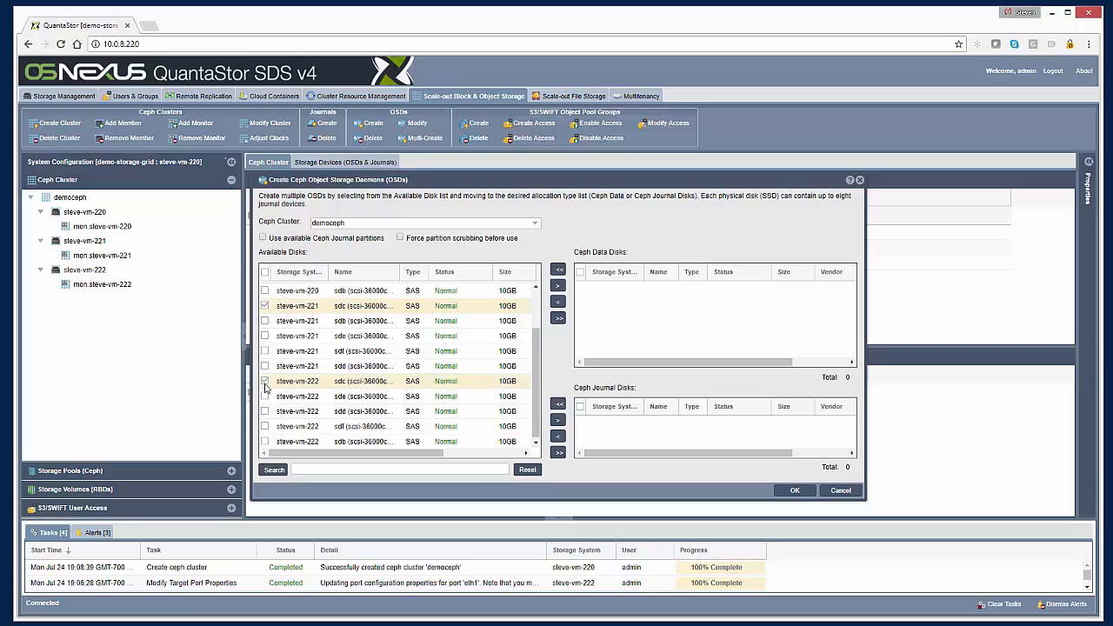
pyautogui.scroll(1, 369, 418)
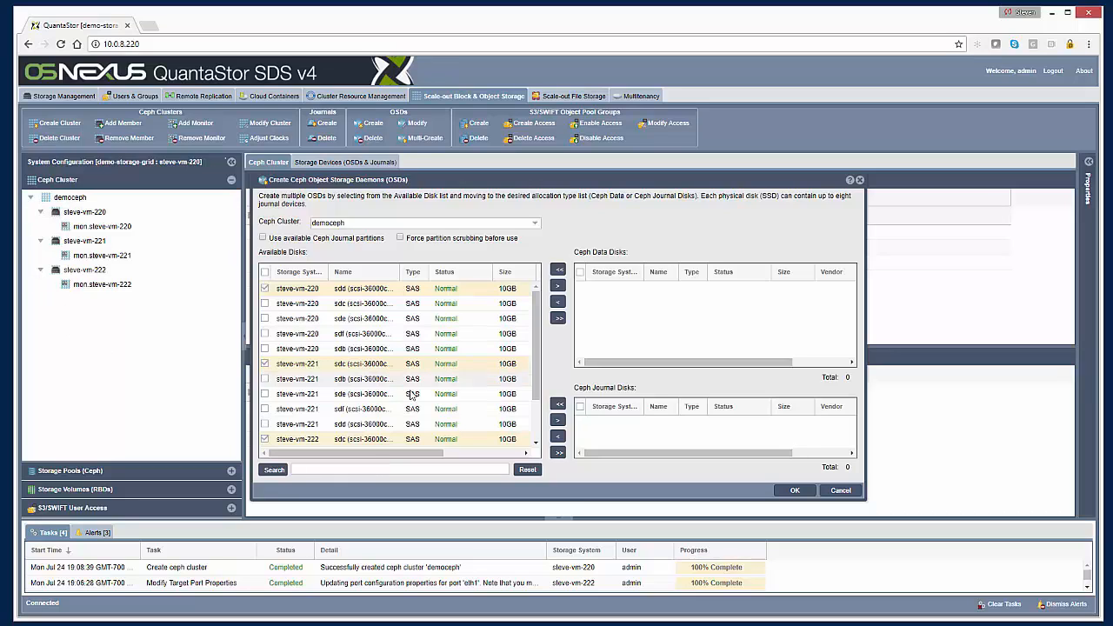
pyautogui.click(558, 419)
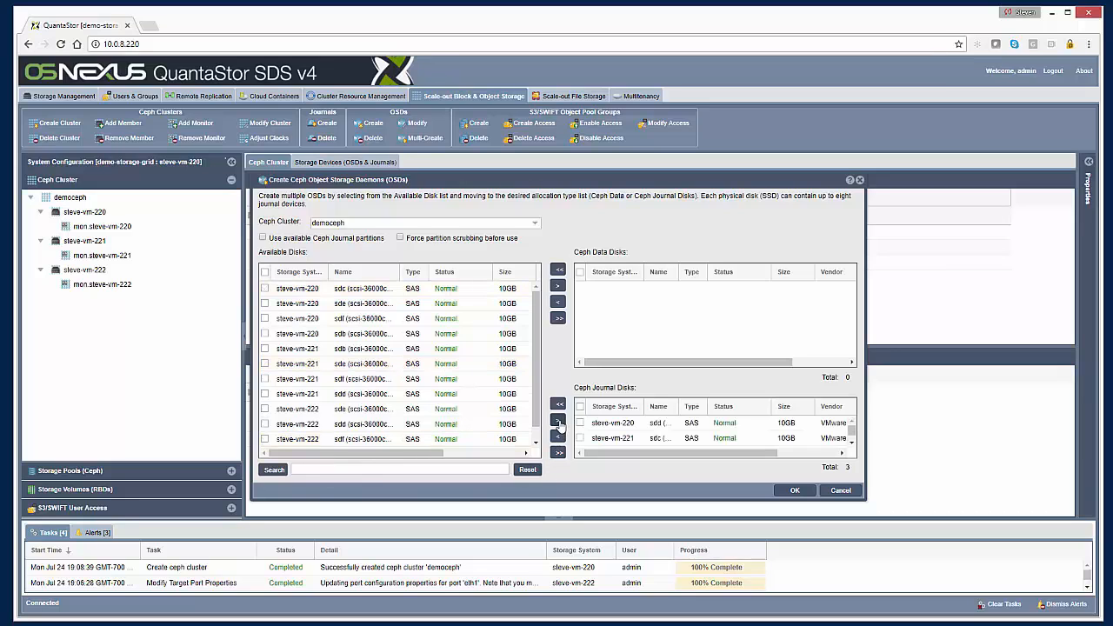
# Assign all remaining available disks as Ceph data disks, review both disk lists, and create the OSDs.
pyautogui.click(266, 273)
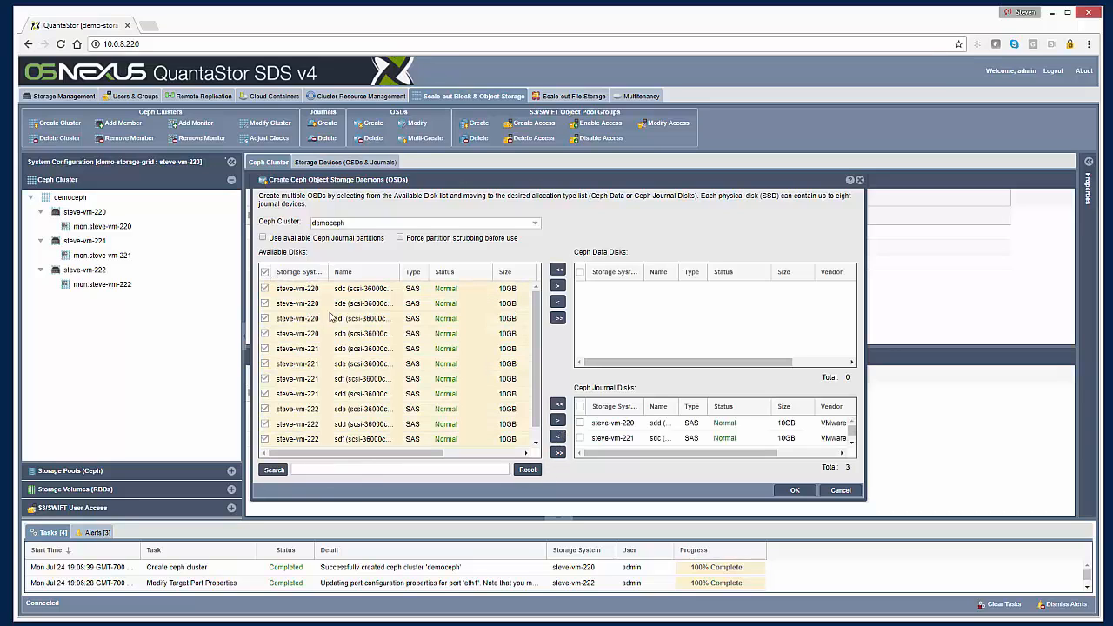
pyautogui.click(558, 318)
pyautogui.scroll(-3, 713, 318)
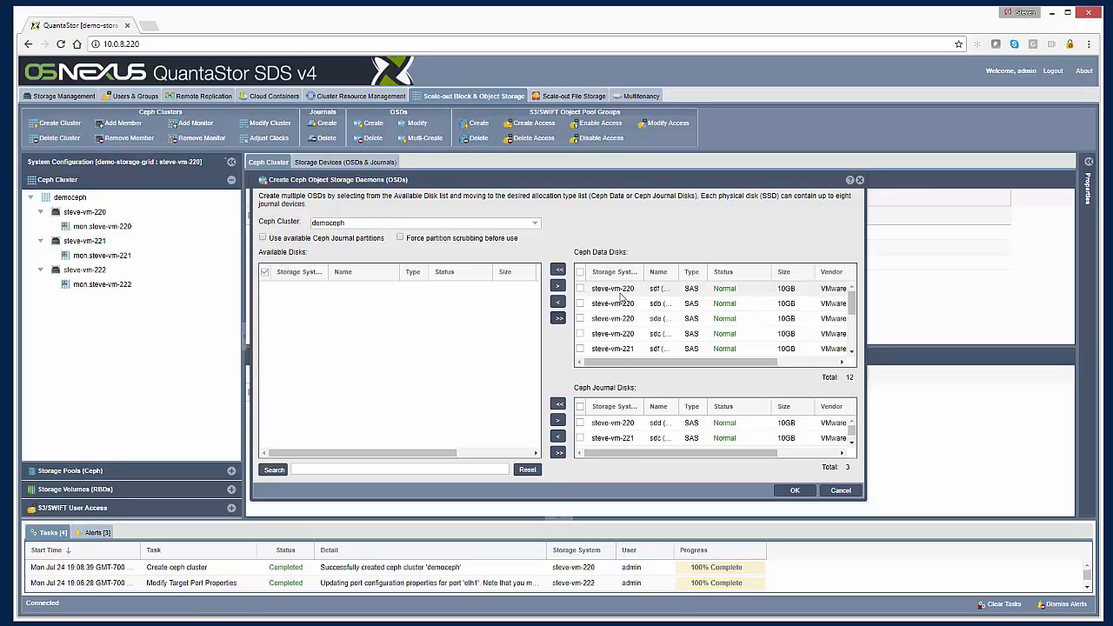
pyautogui.scroll(3, 854, 349)
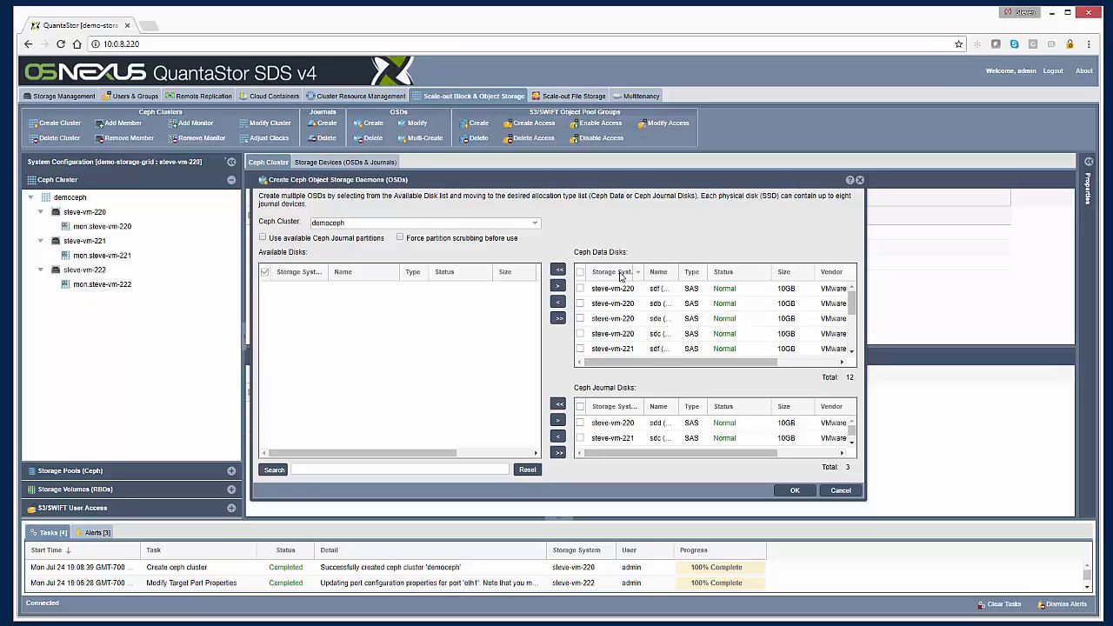
pyautogui.scroll(-1, 623, 336)
pyautogui.scroll(-3, 623, 336)
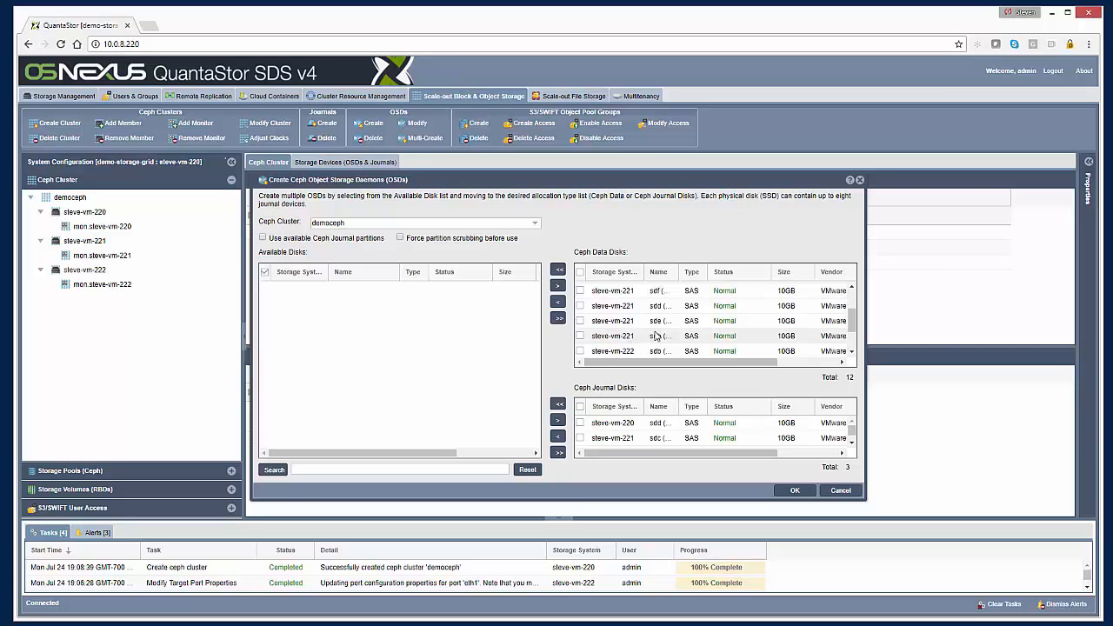
pyautogui.scroll(-3, 655, 336)
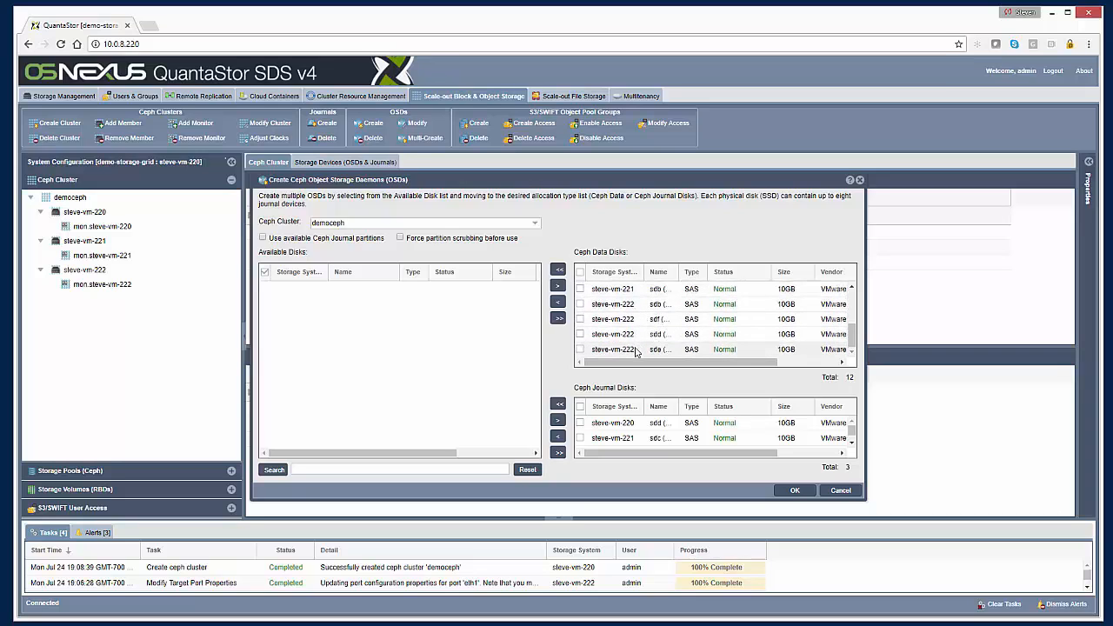
pyautogui.scroll(-1, 653, 434)
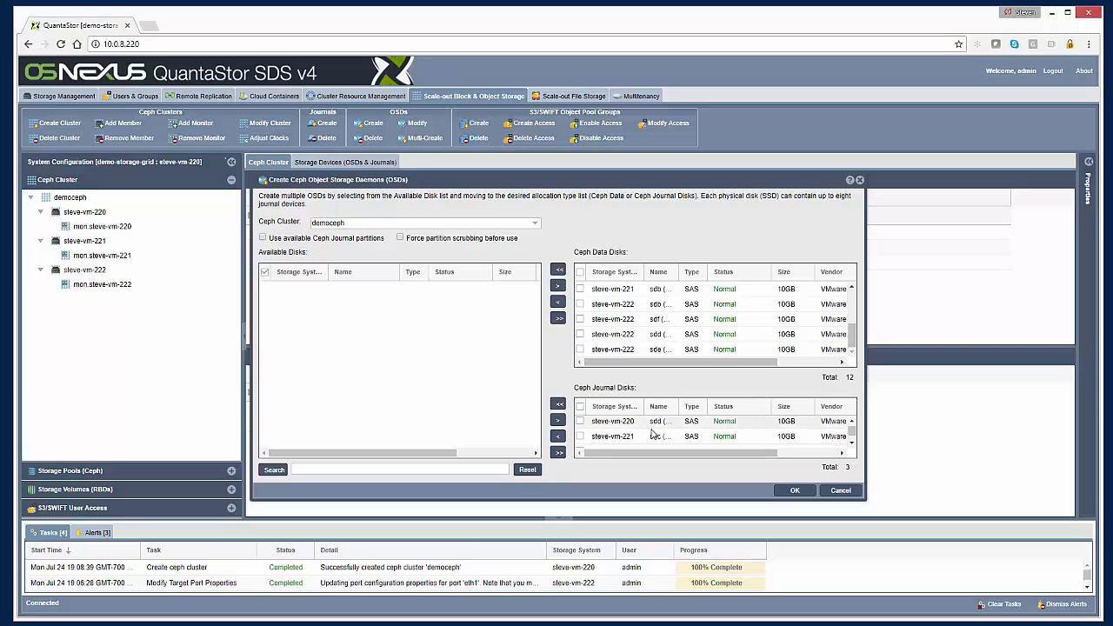
pyautogui.scroll(1, 654, 433)
pyautogui.scroll(-1, 666, 441)
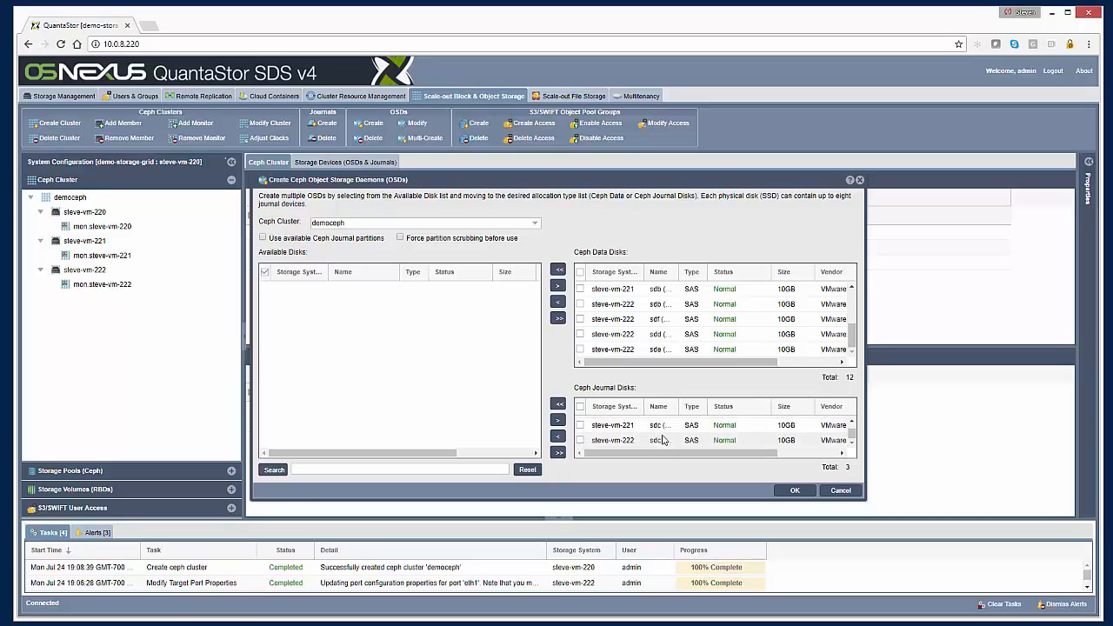
pyautogui.click(793, 490)
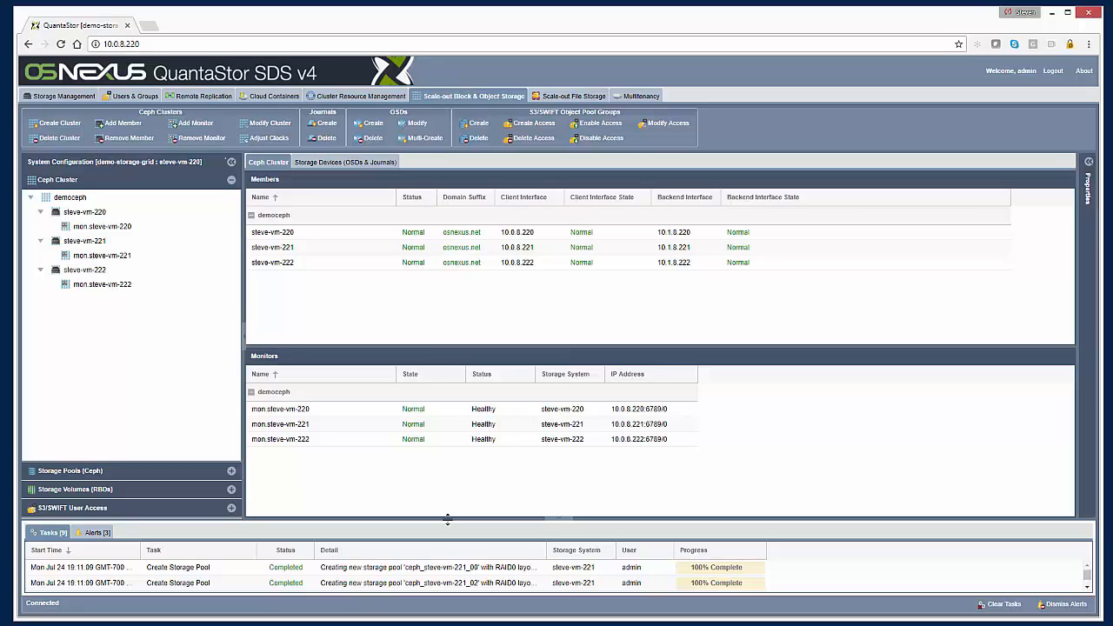
# Enlarge the task list and examine the storage pools created for the OSDs on the three nodes.
pyautogui.click(367, 163)
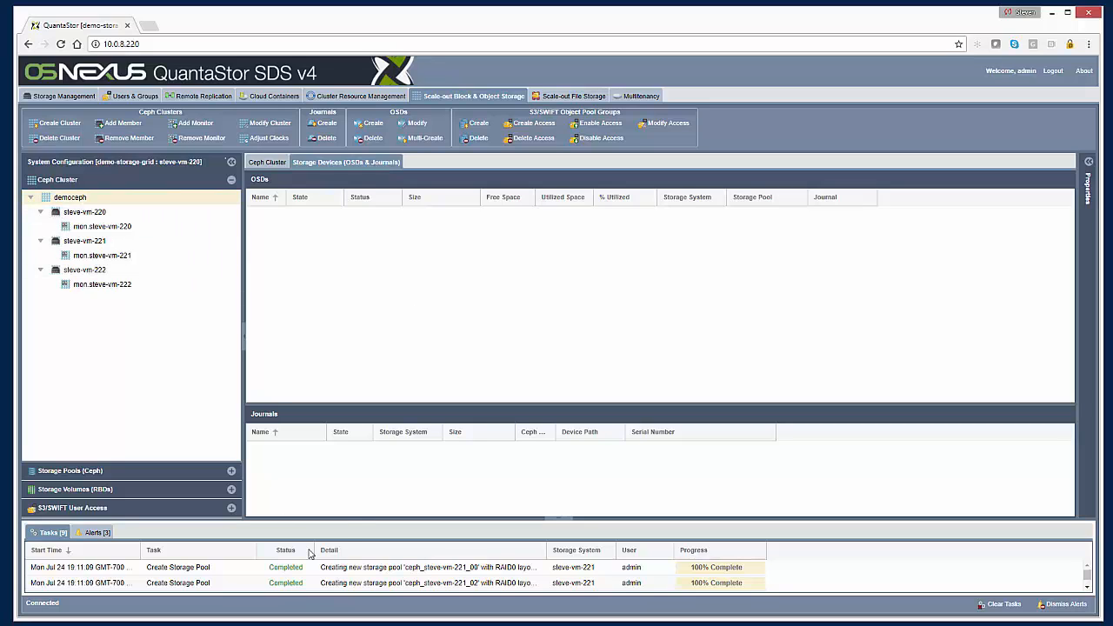
pyautogui.moveTo(348, 519); pyautogui.dragTo(355, 476)
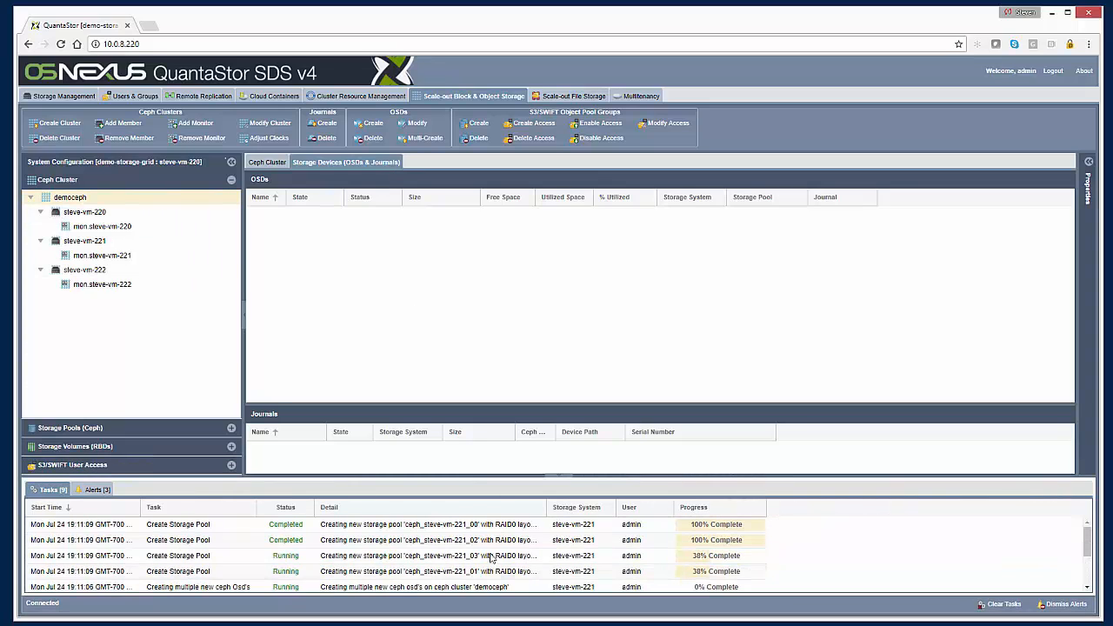
pyautogui.click(65, 96)
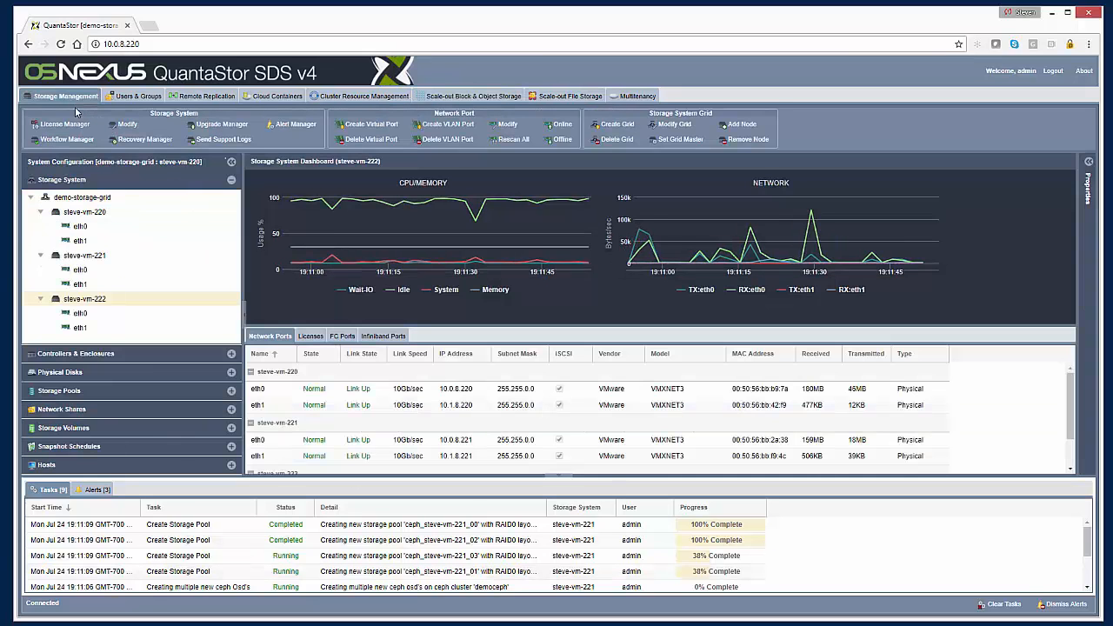
pyautogui.click(146, 392)
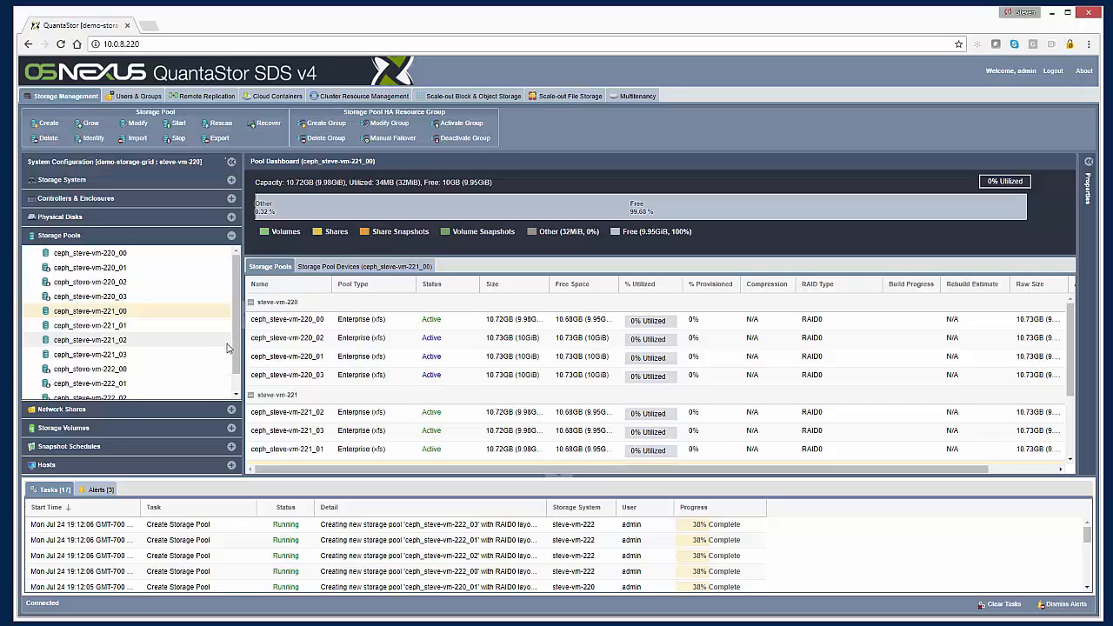
pyautogui.scroll(-2, 236, 376)
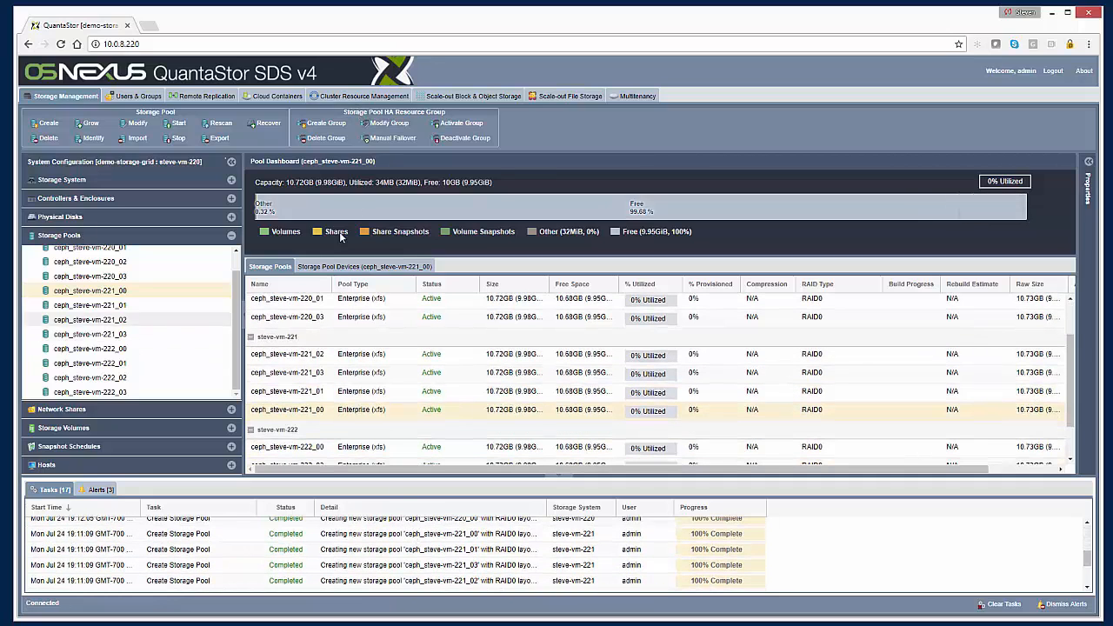
# Examine the OSDs and journal devices of democeph, including those under steve-vm-220 and steve-vm-221.
pyautogui.click(340, 98)
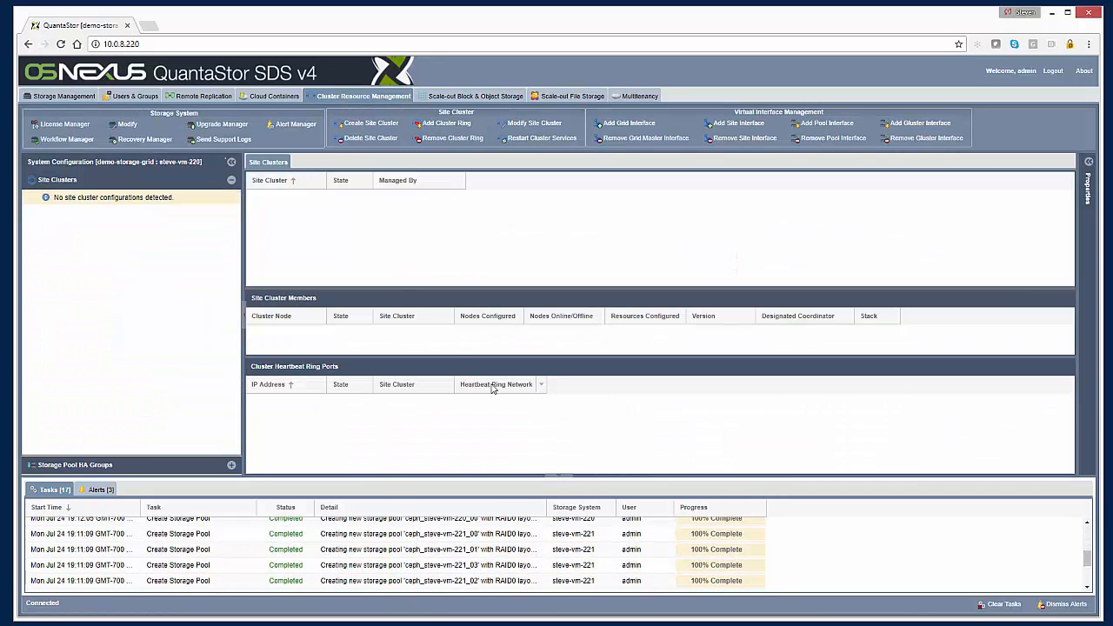
pyautogui.click(440, 97)
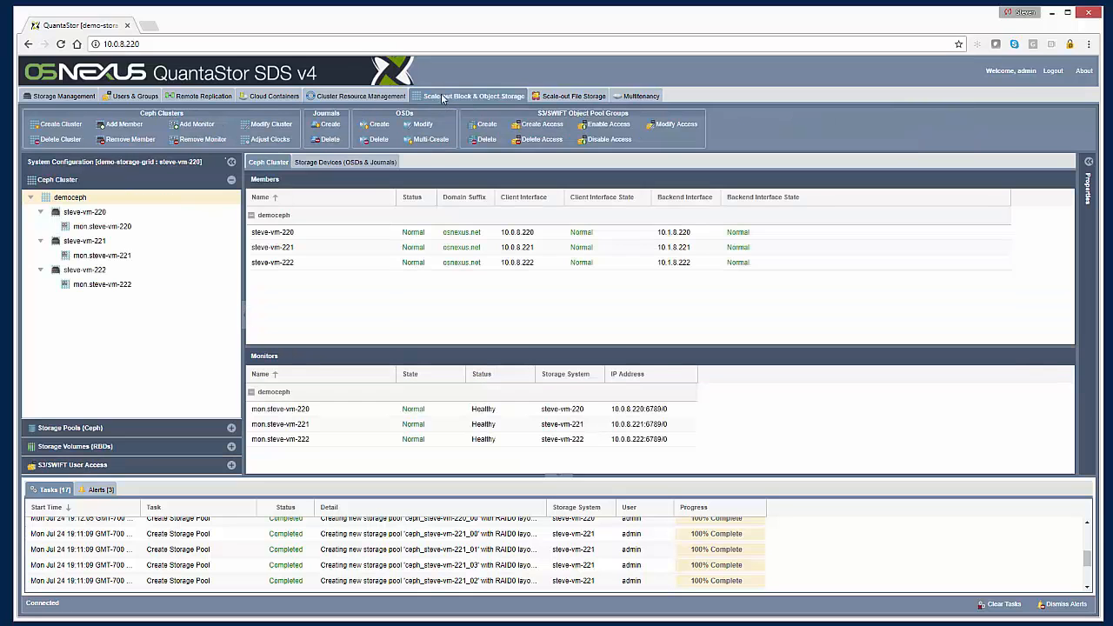
pyautogui.click(361, 164)
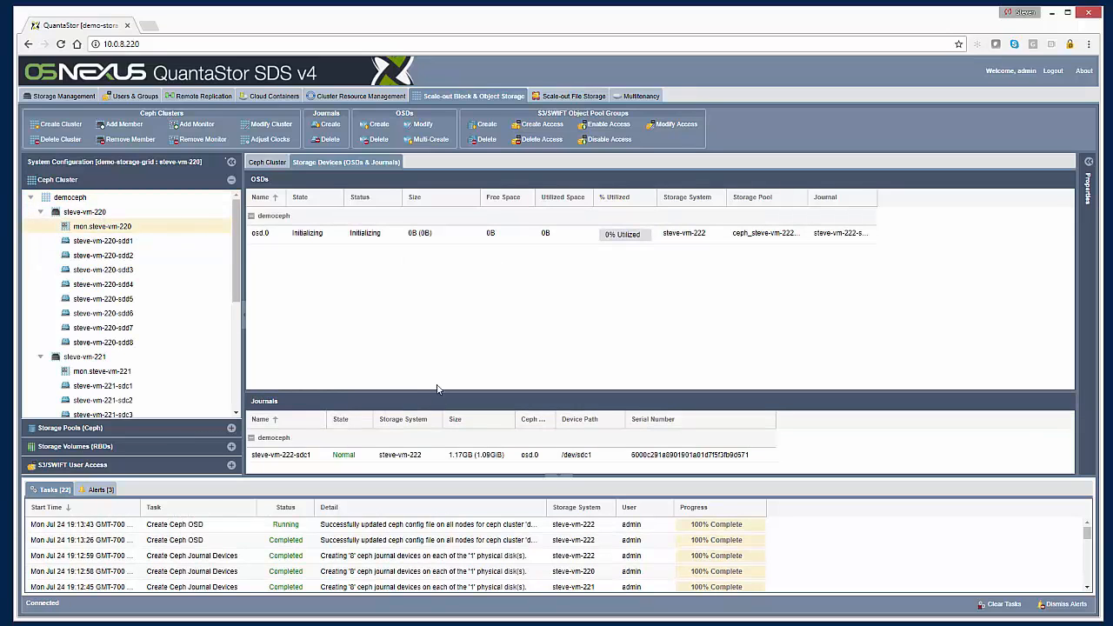
pyautogui.click(61, 200)
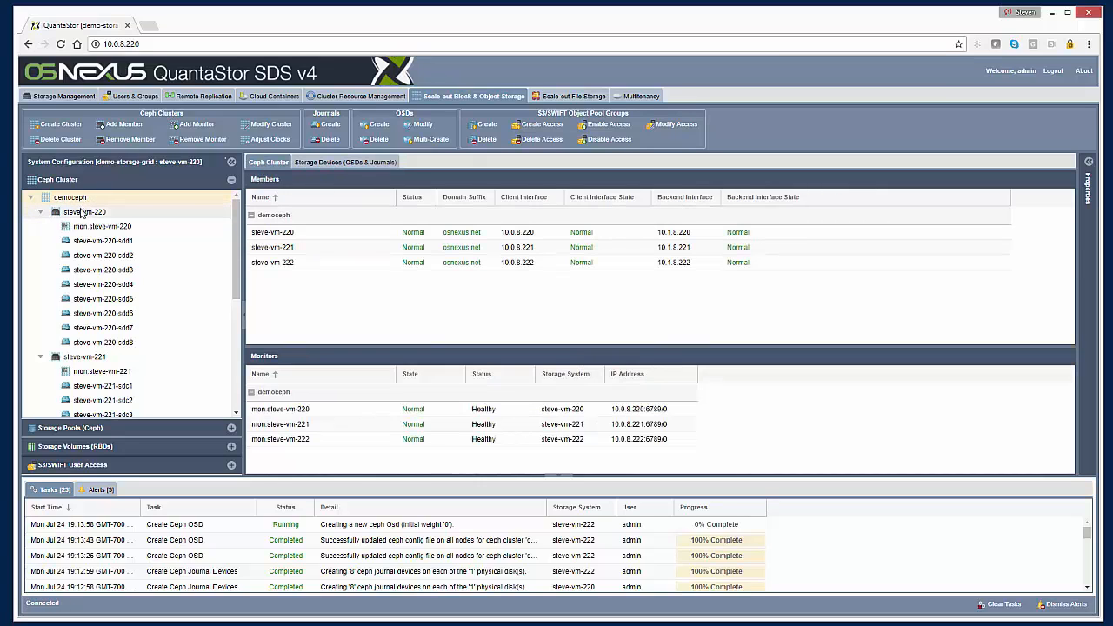
pyautogui.click(77, 212)
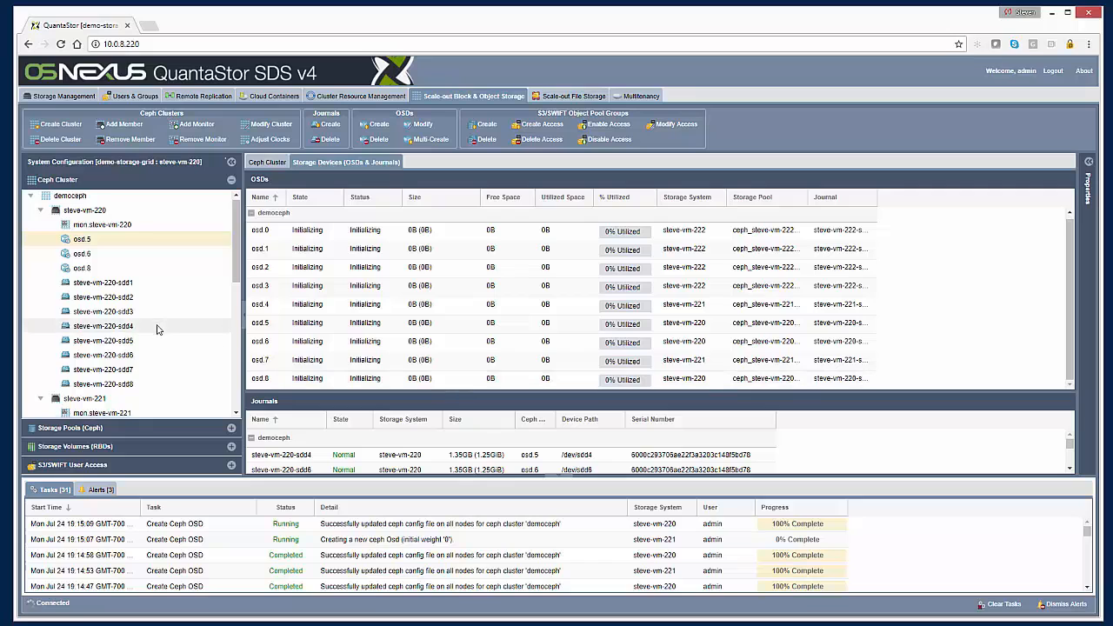
pyautogui.scroll(-3, 157, 329)
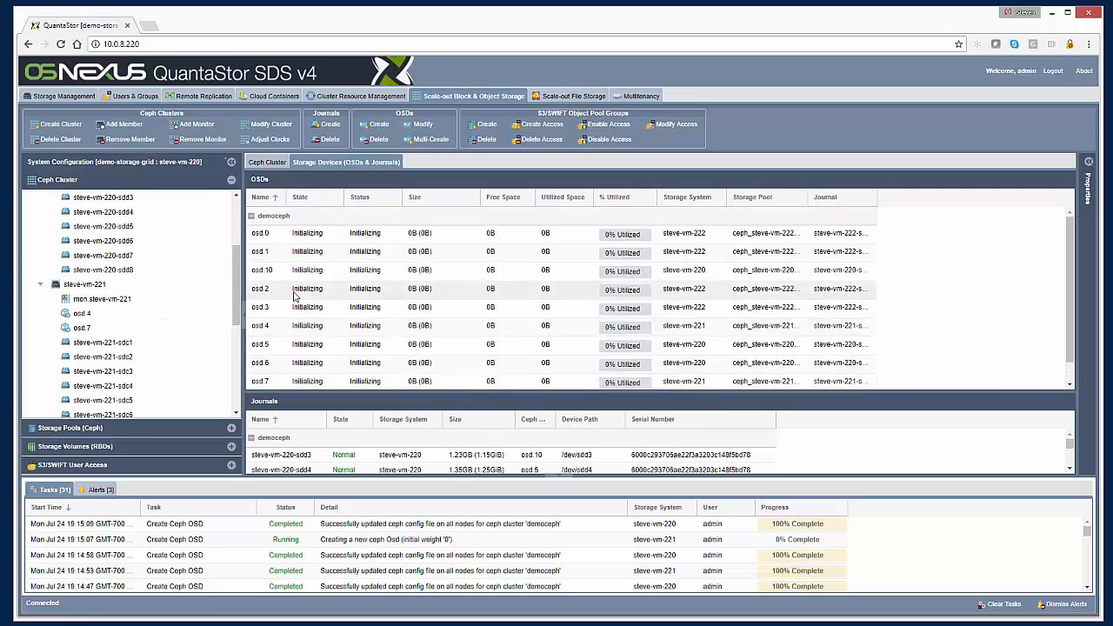
pyautogui.scroll(-1, 356, 313)
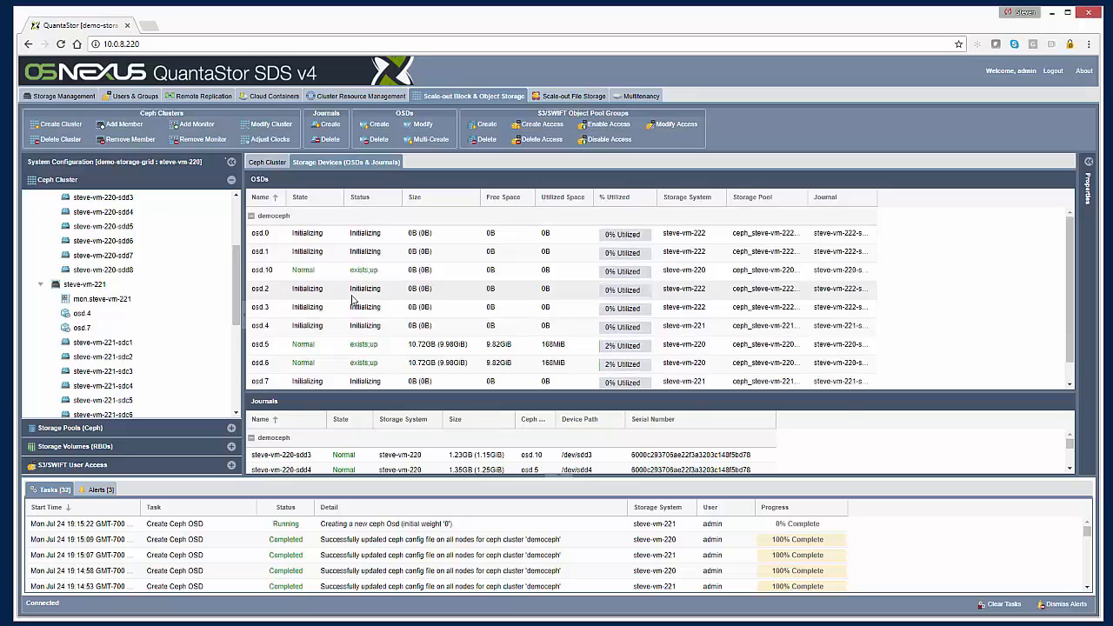
pyautogui.scroll(-1, 352, 298)
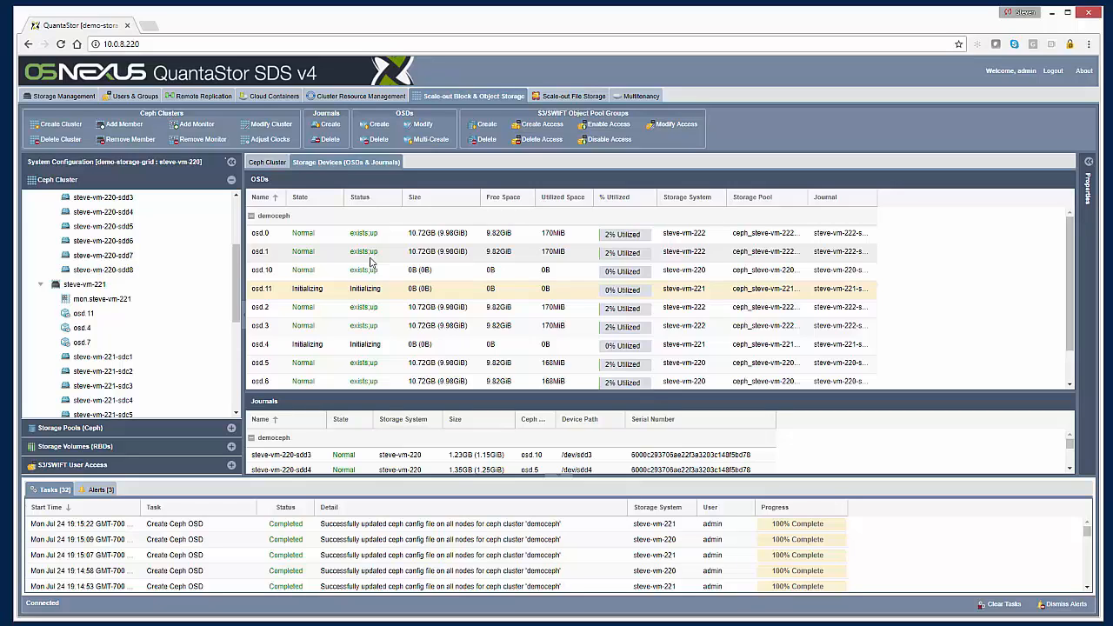
# Check the Ceph storage pools, then return to the OSD list and sort it by state.
pyautogui.click(70, 428)
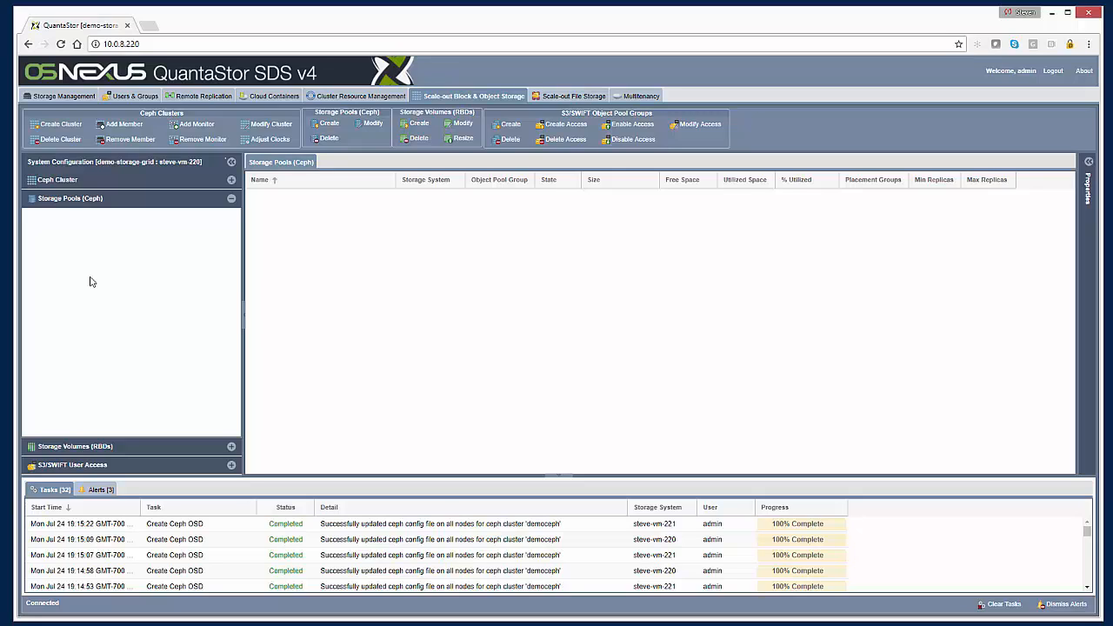
pyautogui.click(150, 185)
pyautogui.click(330, 163)
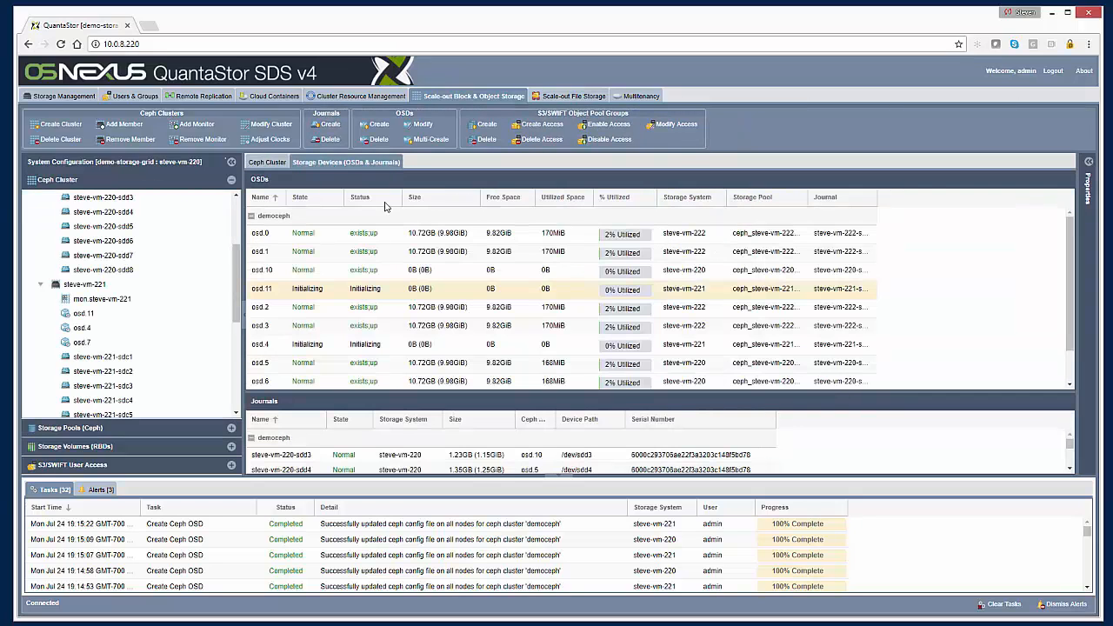
pyautogui.click(304, 197)
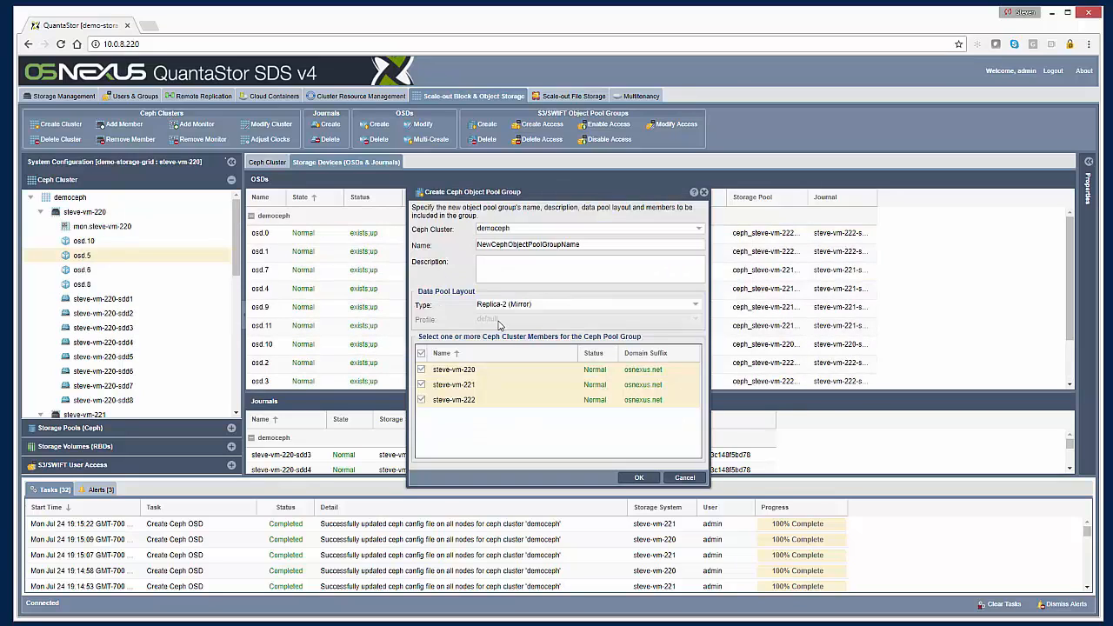
# Review the profiles offered for the Erasure data pool layout and return the layout type to Replica-2 (Mirror).
pyautogui.click(525, 306)
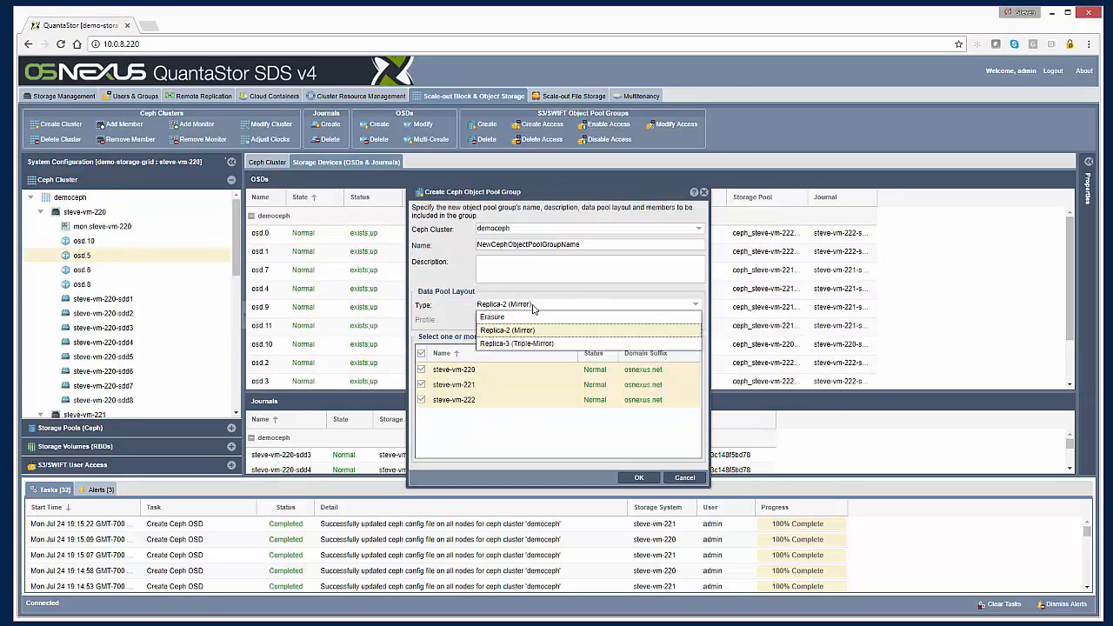
pyautogui.click(532, 328)
pyautogui.click(533, 321)
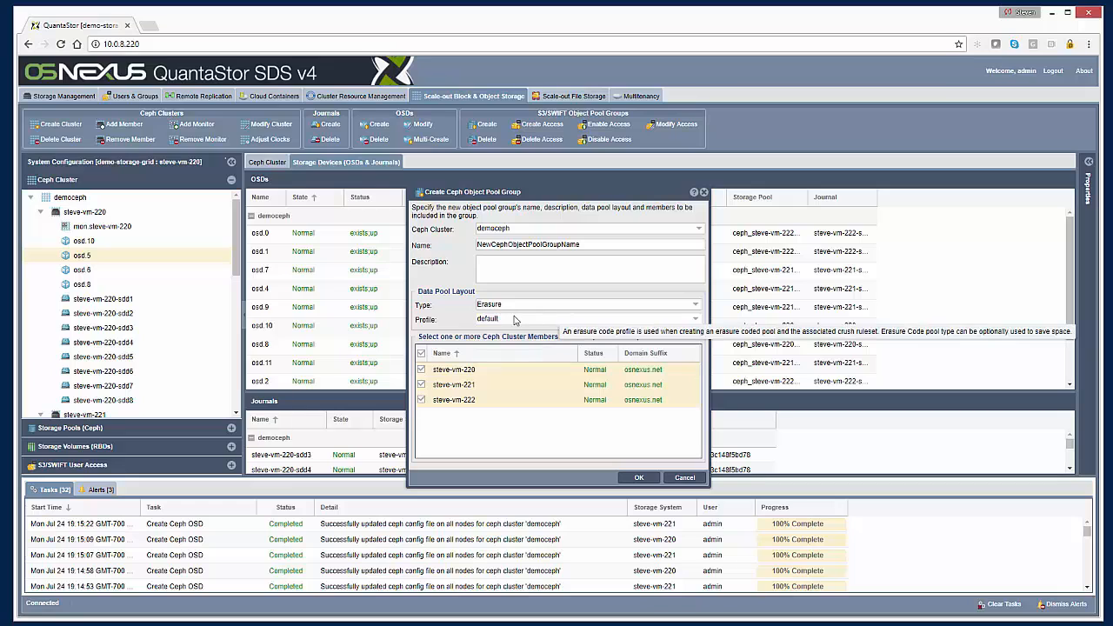
pyautogui.click(550, 319)
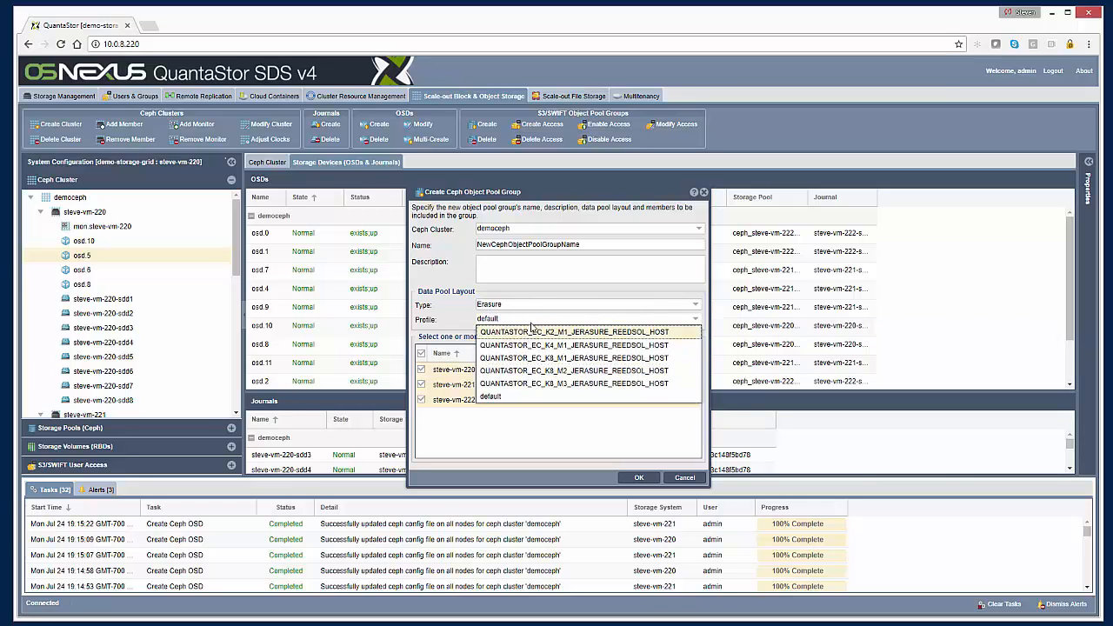
pyautogui.click(565, 297)
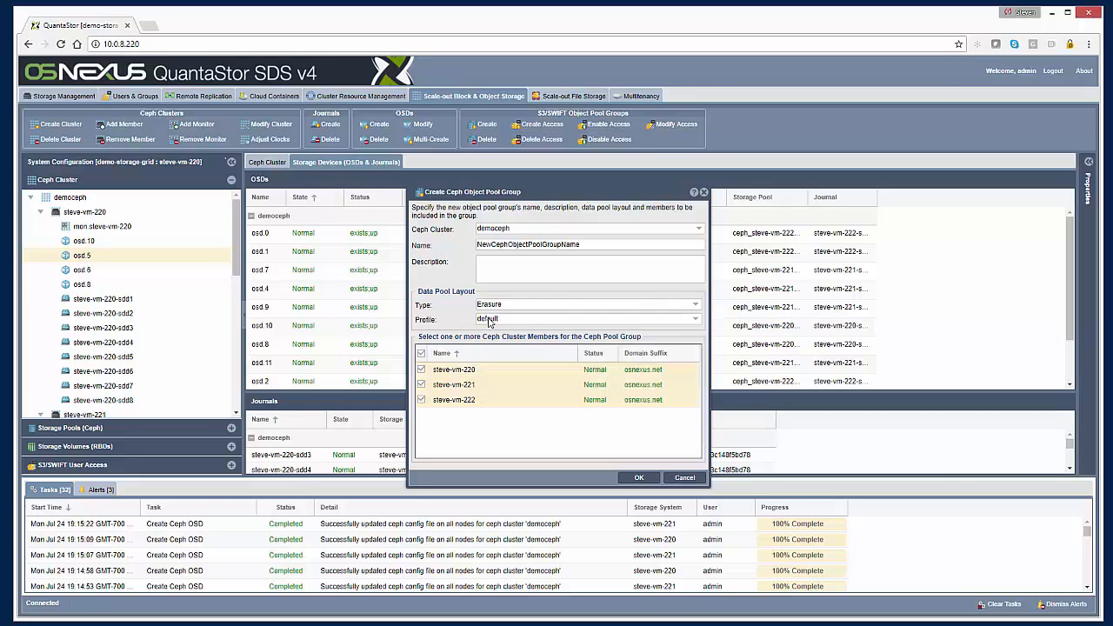
pyautogui.moveTo(518, 324)
pyautogui.click(506, 306)
pyautogui.click(565, 324)
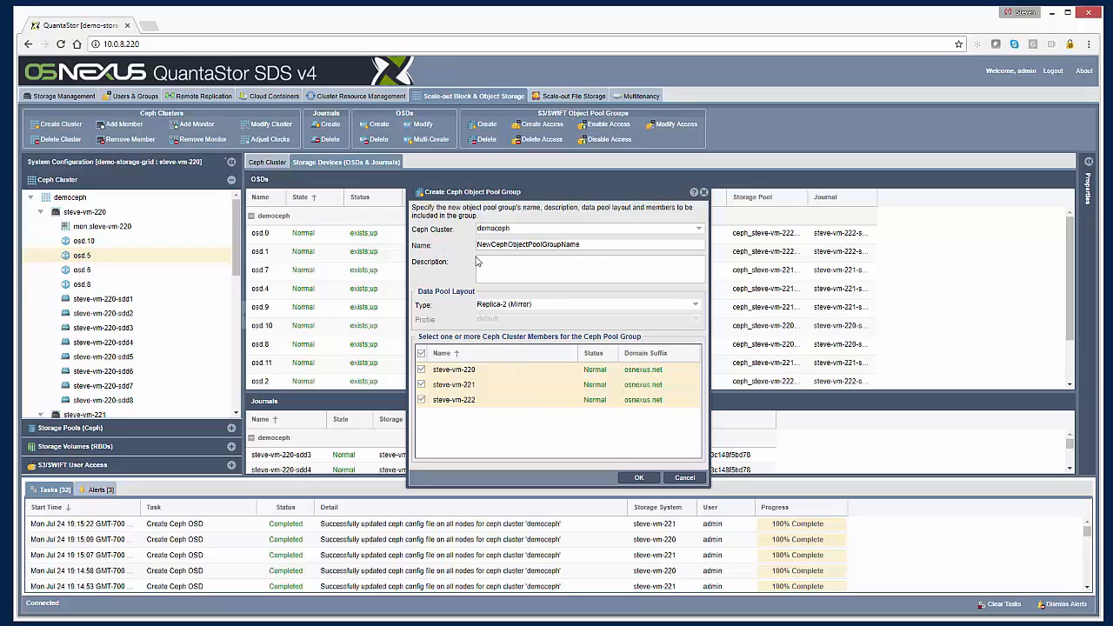
# Name the object pool group cephs3opg and create it on democeph with the Replica-2 (Mirror) layout and all three members.
pyautogui.doubleClick(596, 246)
pyautogui.write('cephs3opg')
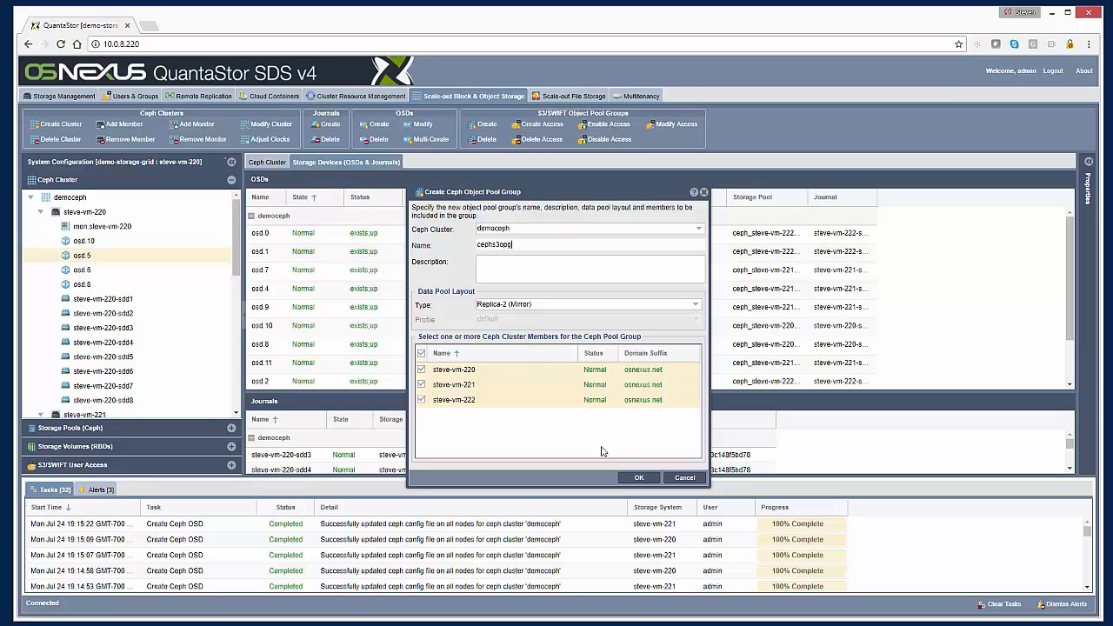
pyautogui.click(640, 478)
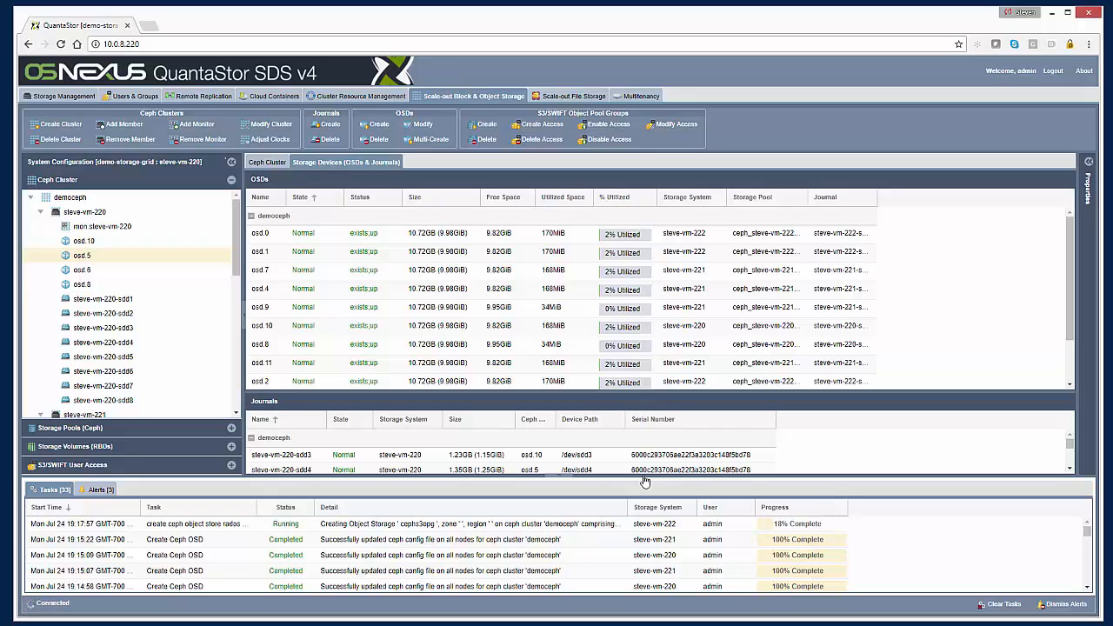
# Check the Ceph storage pools and cluster members, and expand the cephs3opg group to examine its pools.
pyautogui.click(231, 428)
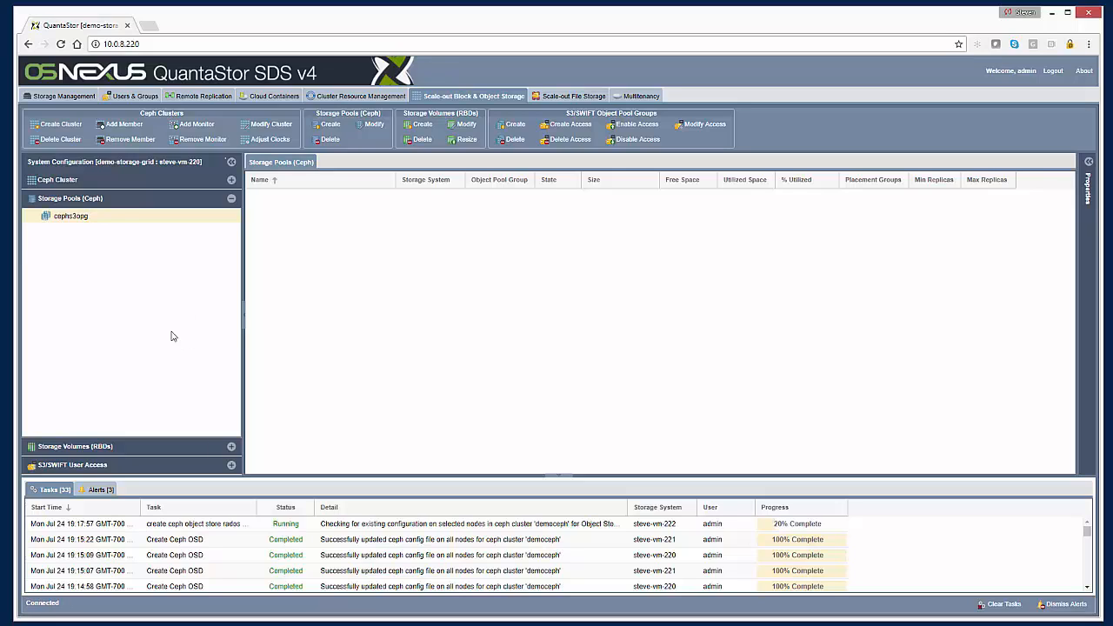
pyautogui.click(134, 183)
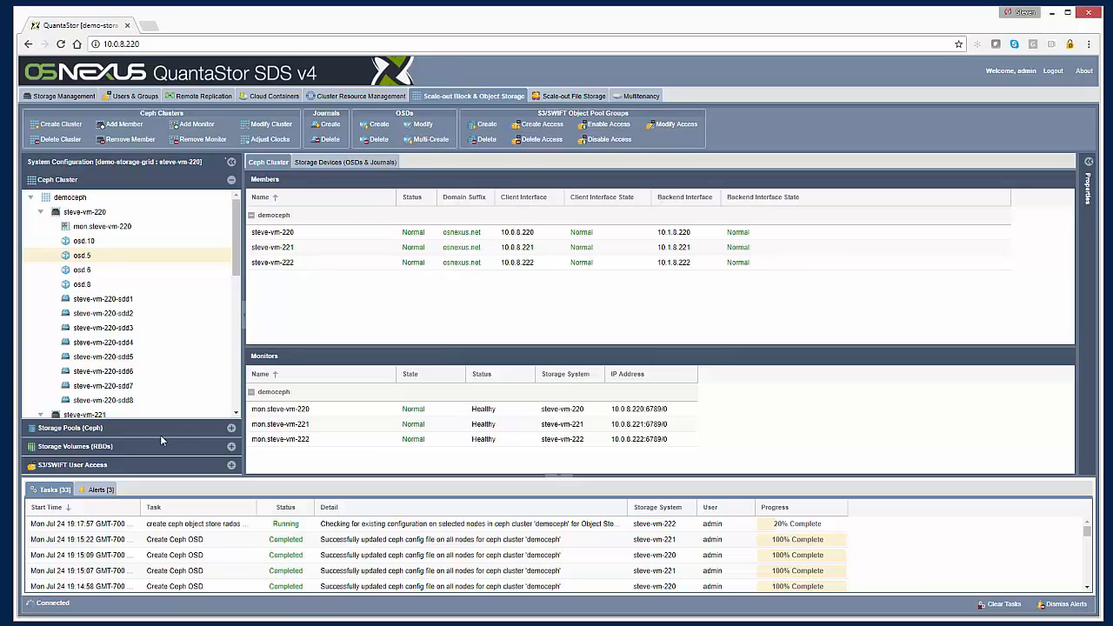
pyautogui.click(105, 429)
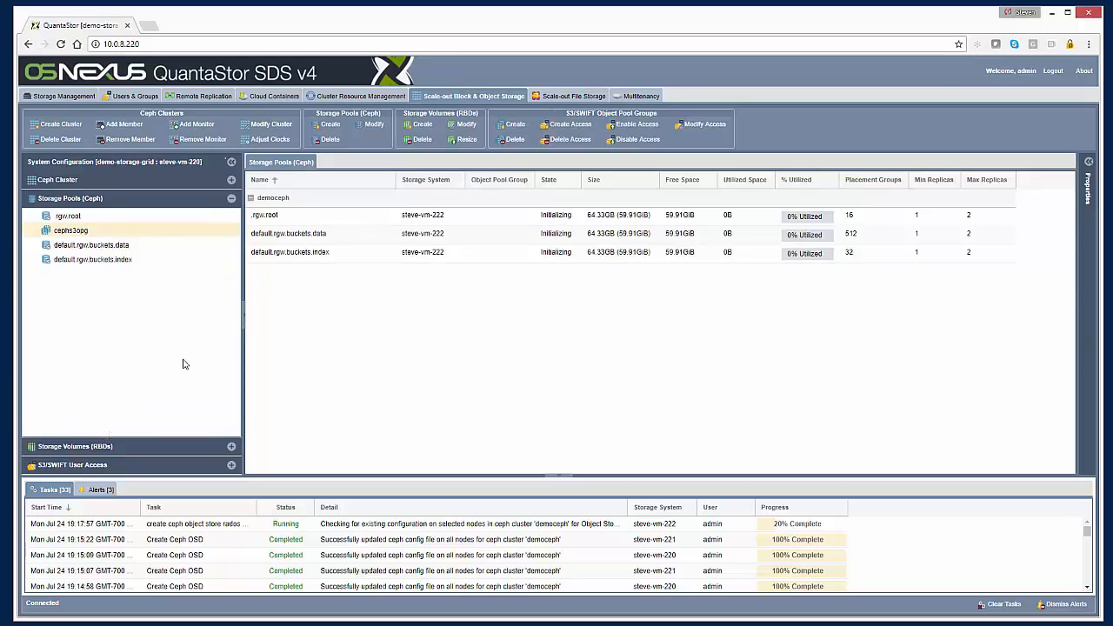
pyautogui.click(69, 232)
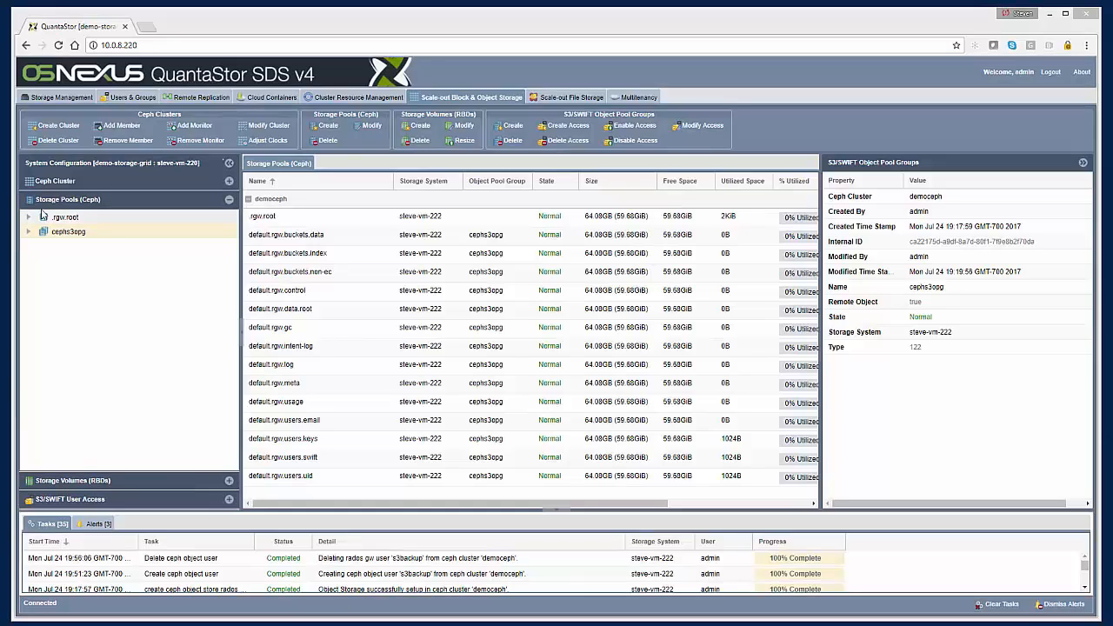
pyautogui.doubleClick(72, 232)
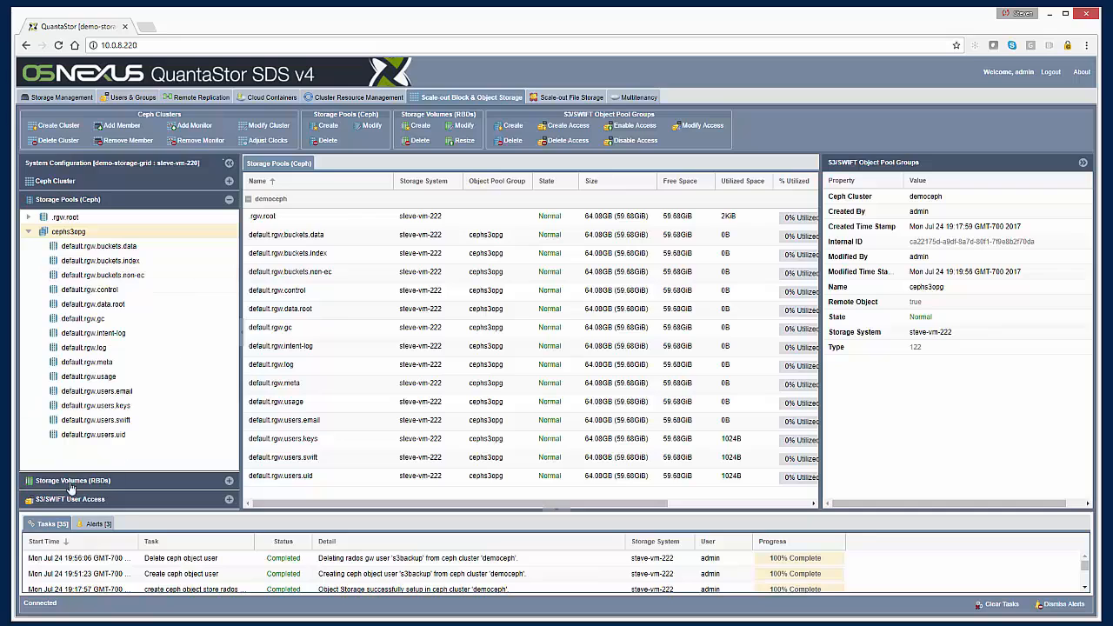
# Add an S3/SWIFT object user on democeph with username and display name demouser, using auto-generated access and secret keys.
pyautogui.click(127, 501)
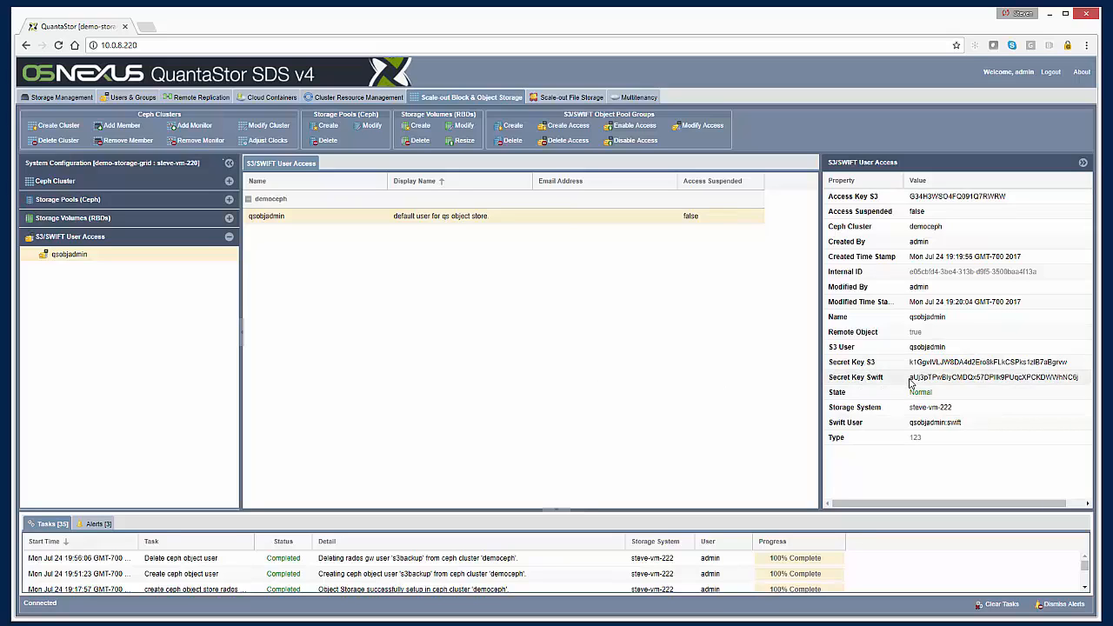
pyautogui.rightClick(95, 241)
pyautogui.click(145, 247)
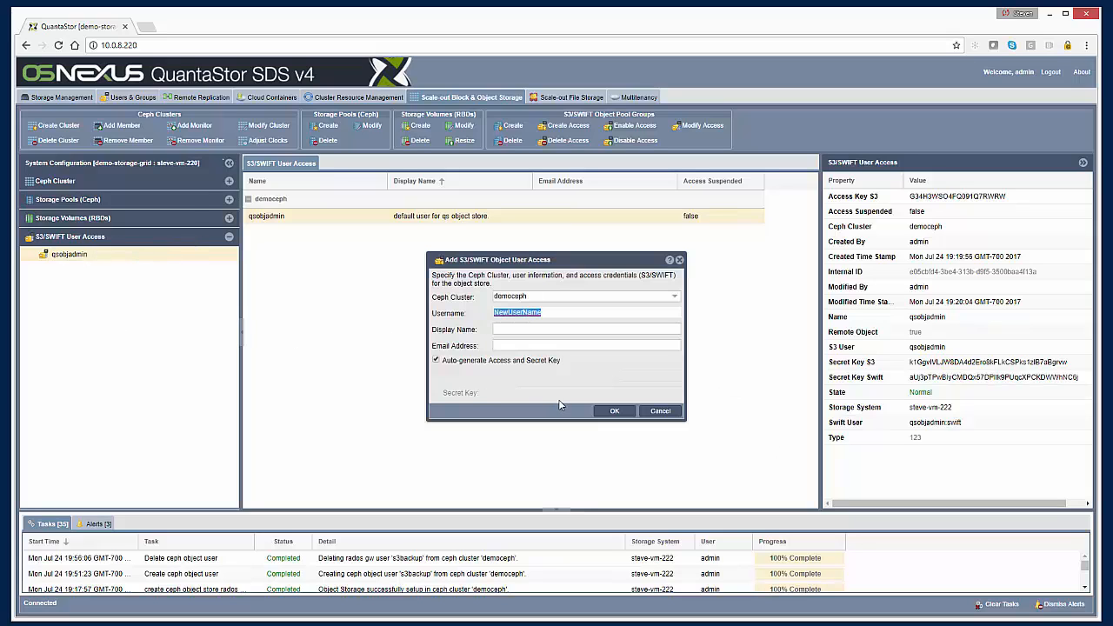
pyautogui.write('demouser')
pyautogui.press('Tab')
pyautogui.write('demouser')
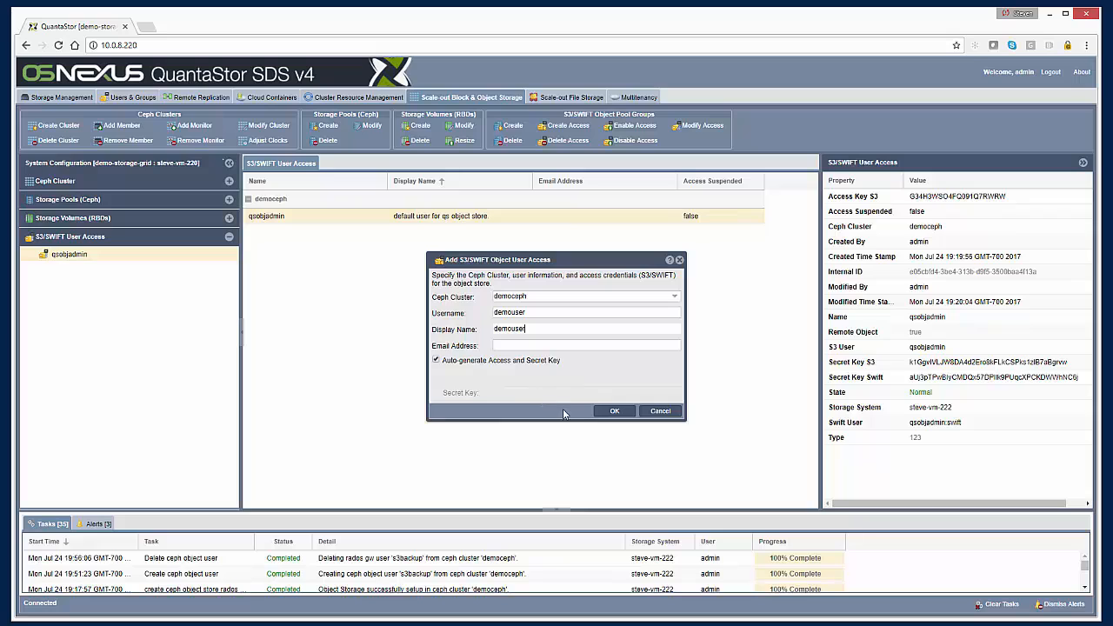
pyautogui.click(614, 414)
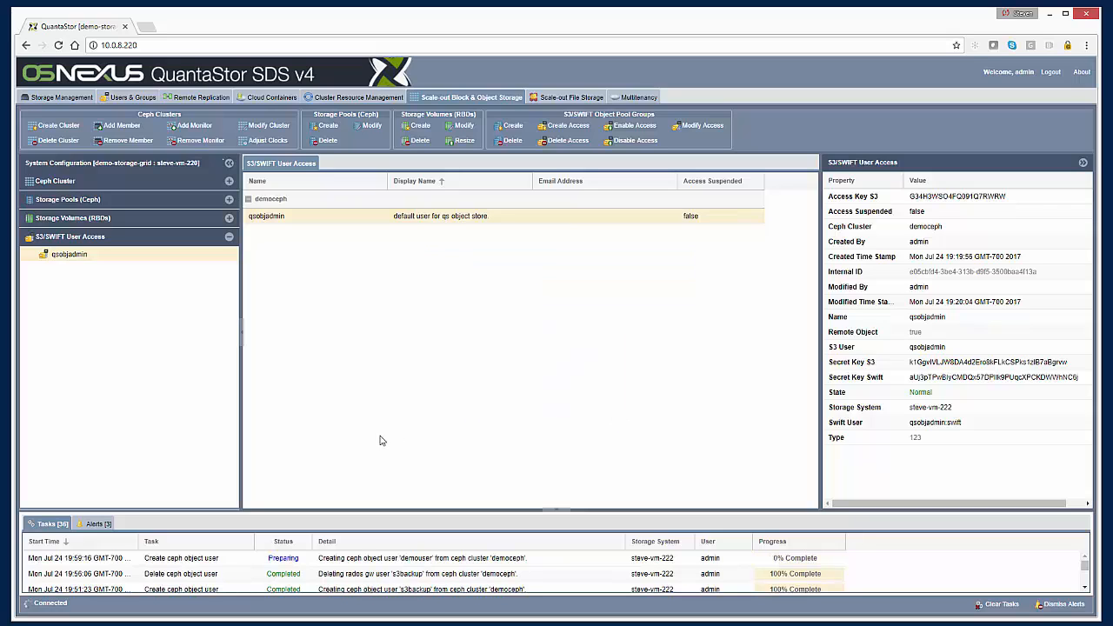